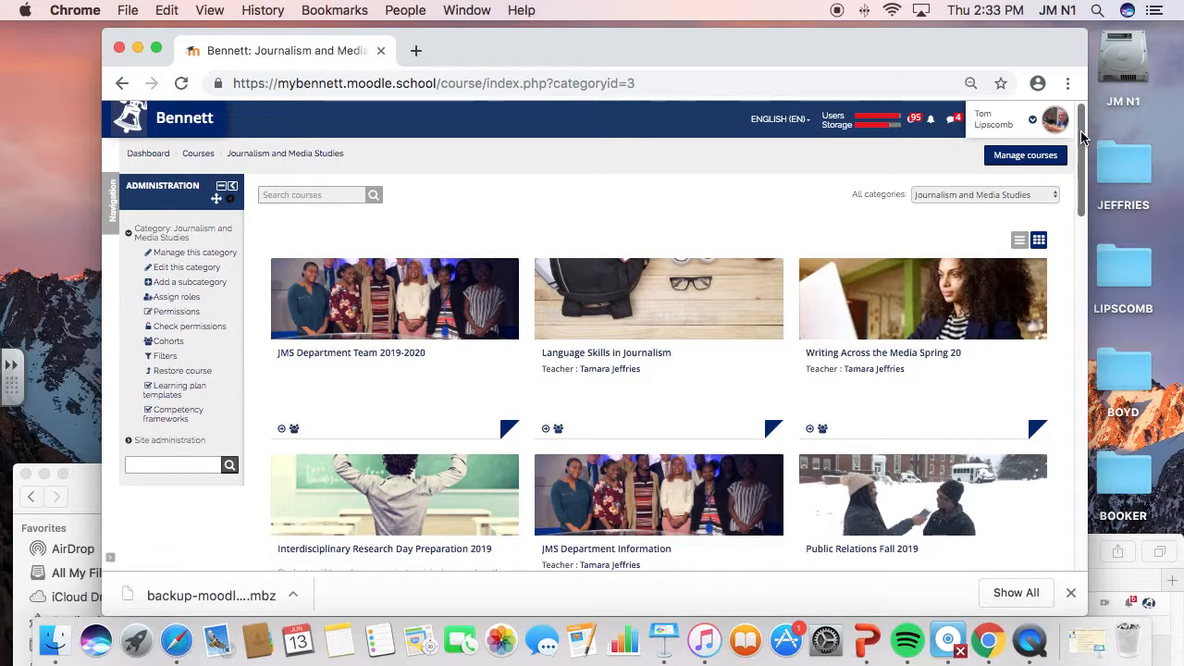
Find the Multimedia Storytelling Fall 2018 course in the Journalism and Media Studies category and open it.
scroll(1084, 143, "down", 1)
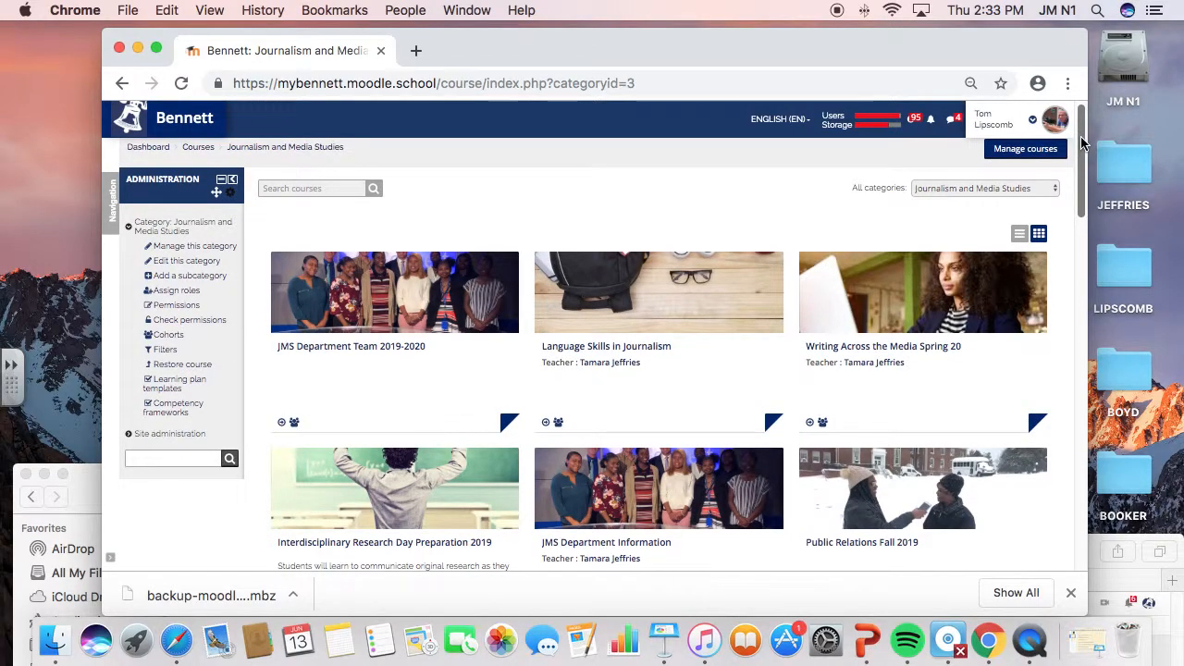
scroll(1084, 144, "down", 2)
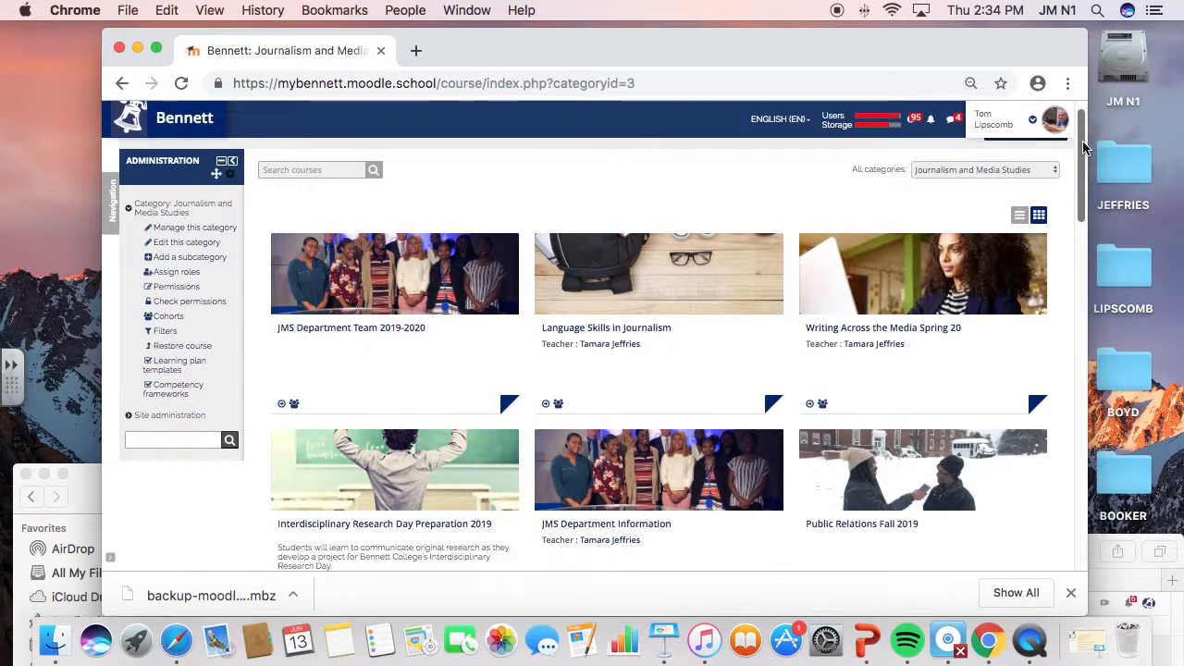
left_click_drag(1084, 148, 1084, 165)
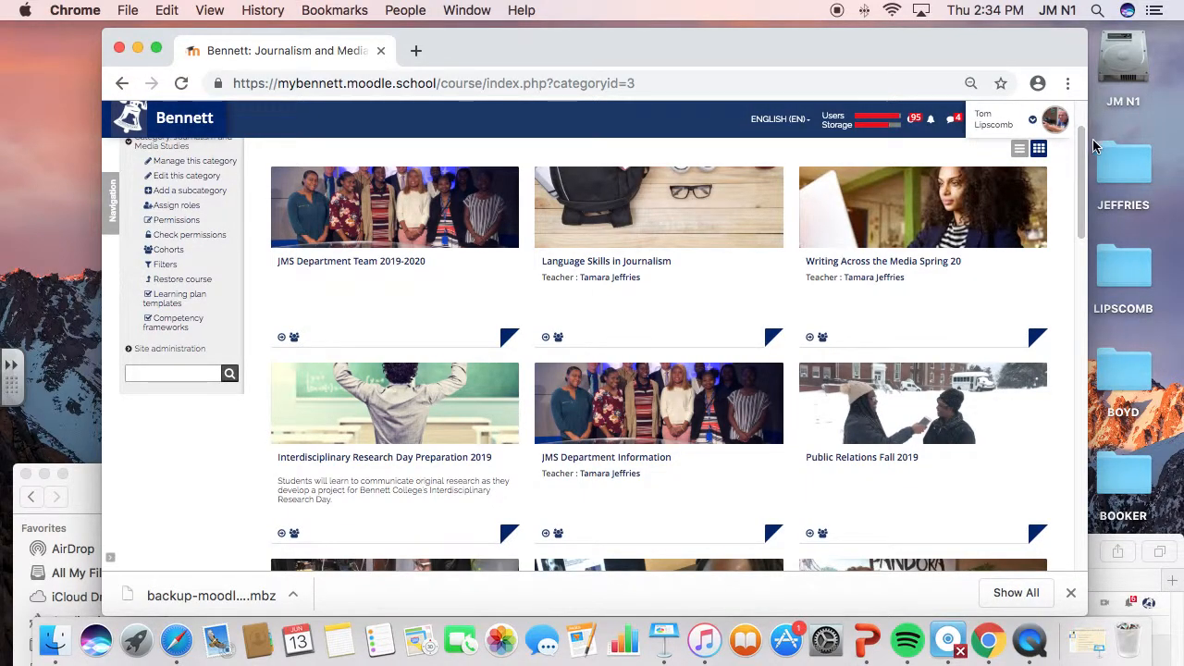
left_click_drag(1082, 151, 1094, 500)
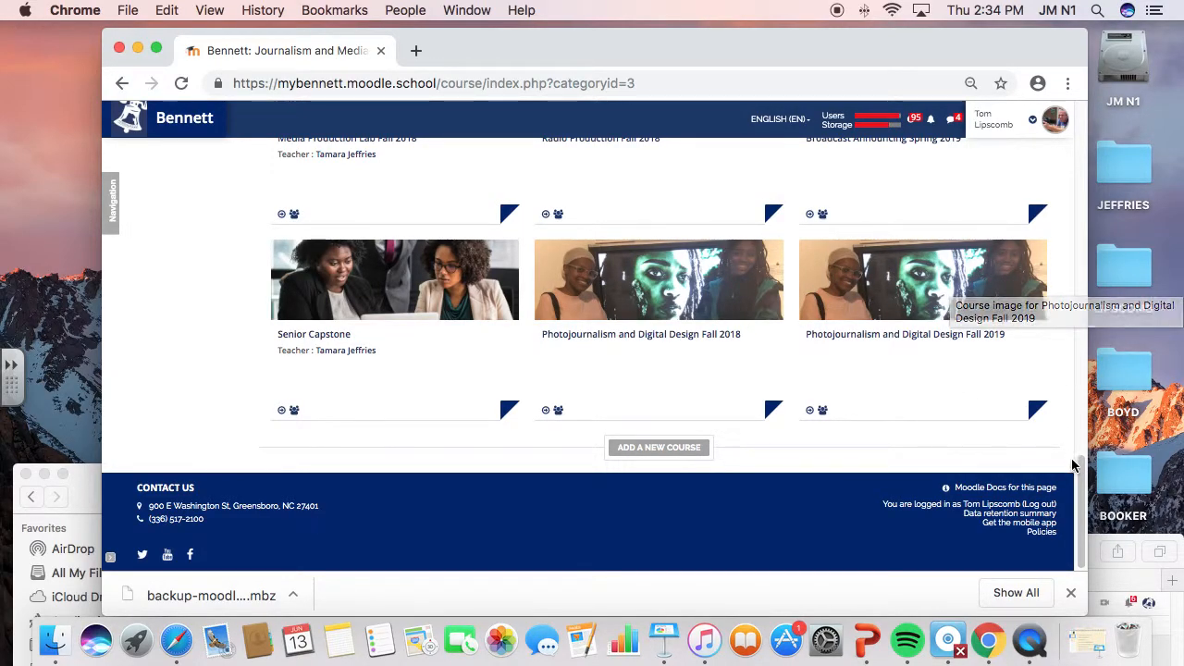
left_click_drag(1080, 470, 1080, 430)
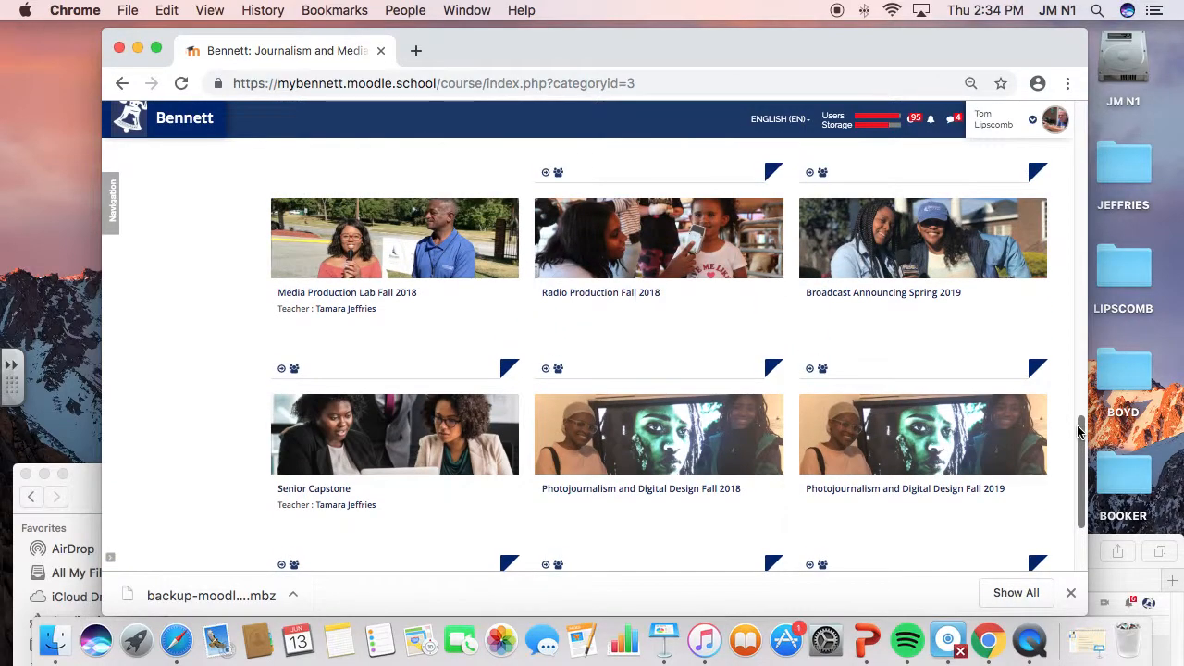
left_click_drag(1079, 435, 1074, 381)
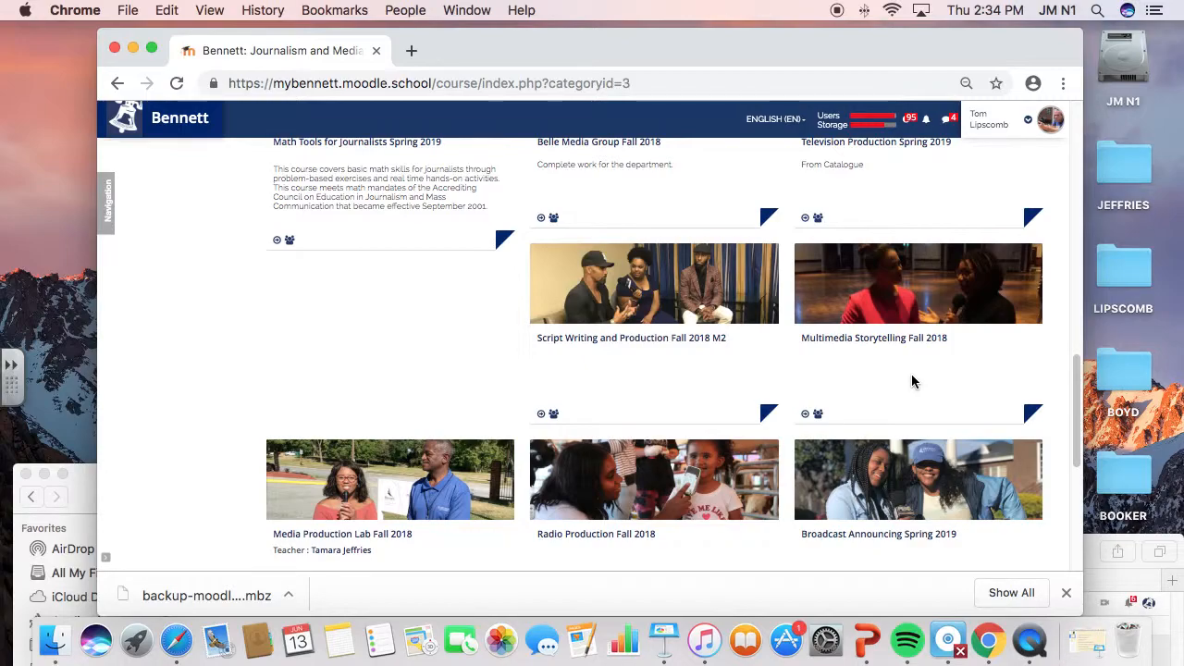
left_click(888, 308)
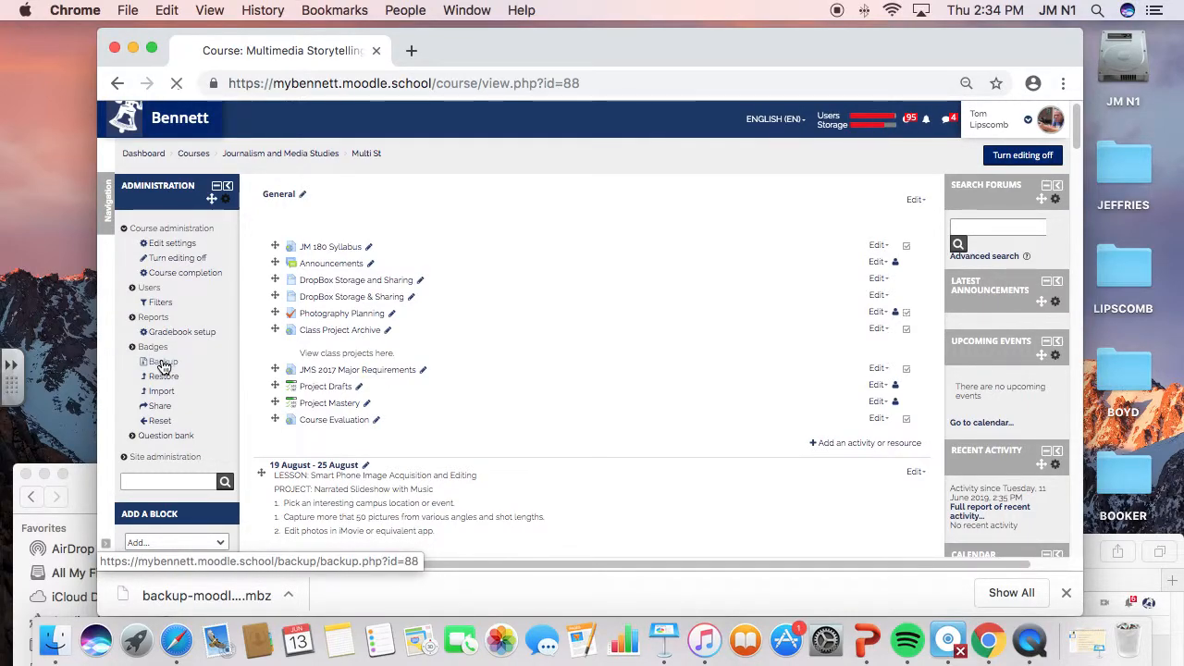
Back up the course without enrolled users, skipping straight to the final step, and continue to the restore page.
left_click(163, 364)
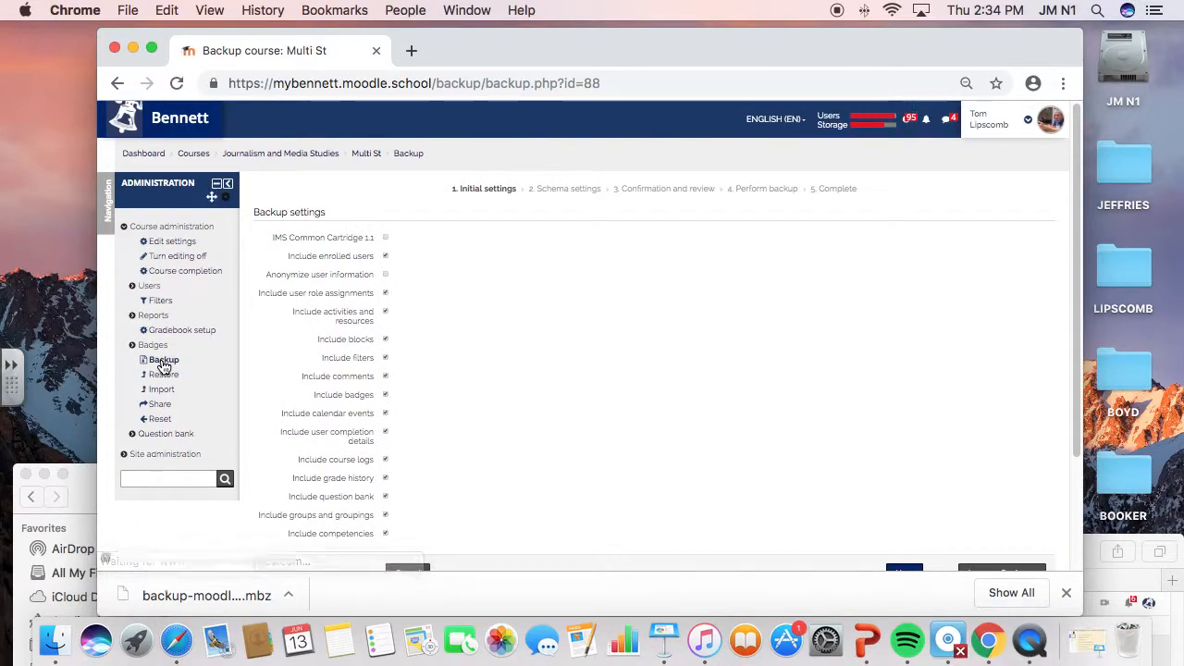
left_click_drag(1076, 217, 1079, 252)
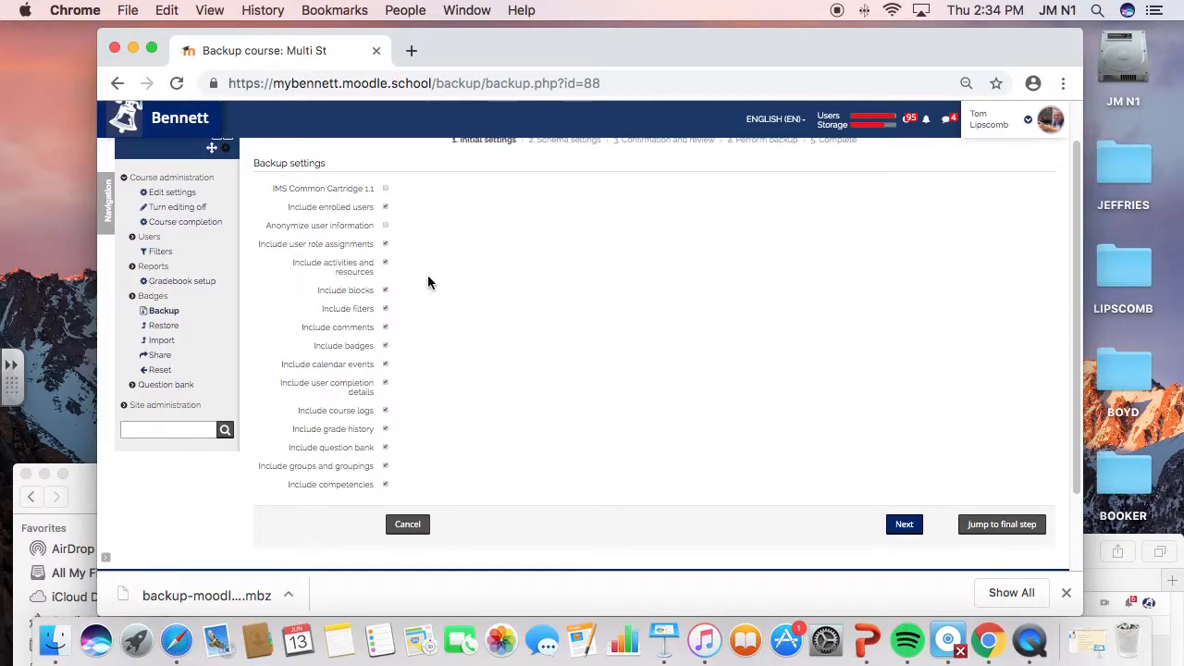
left_click(385, 208)
left_click(1010, 529)
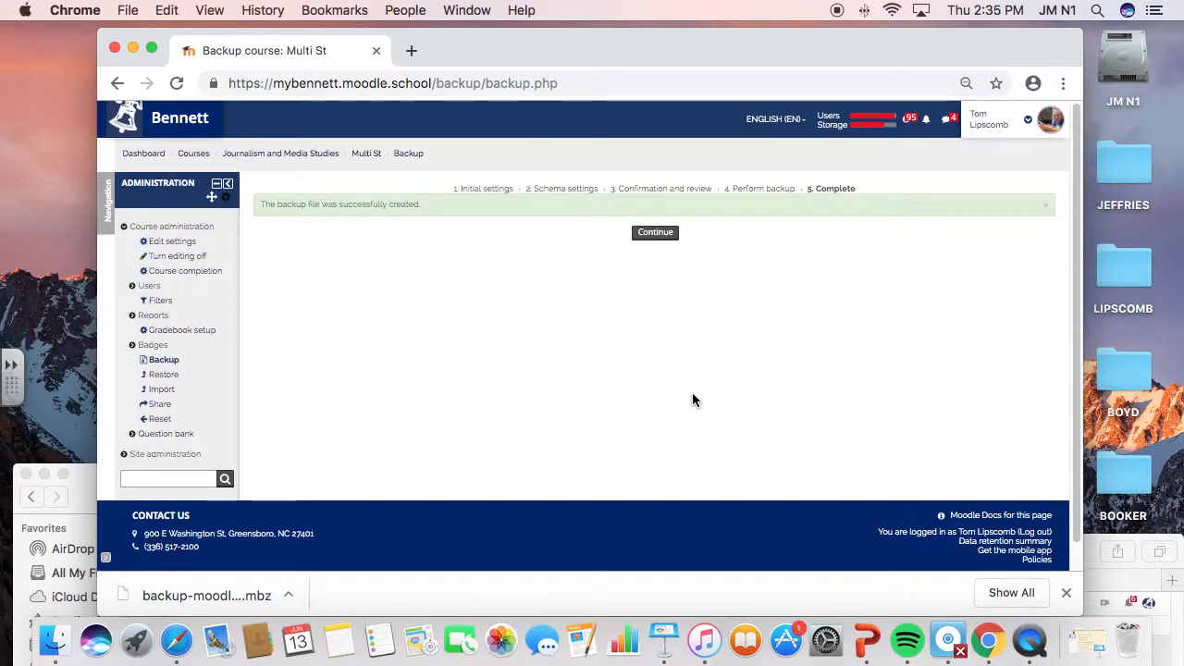
left_click(656, 235)
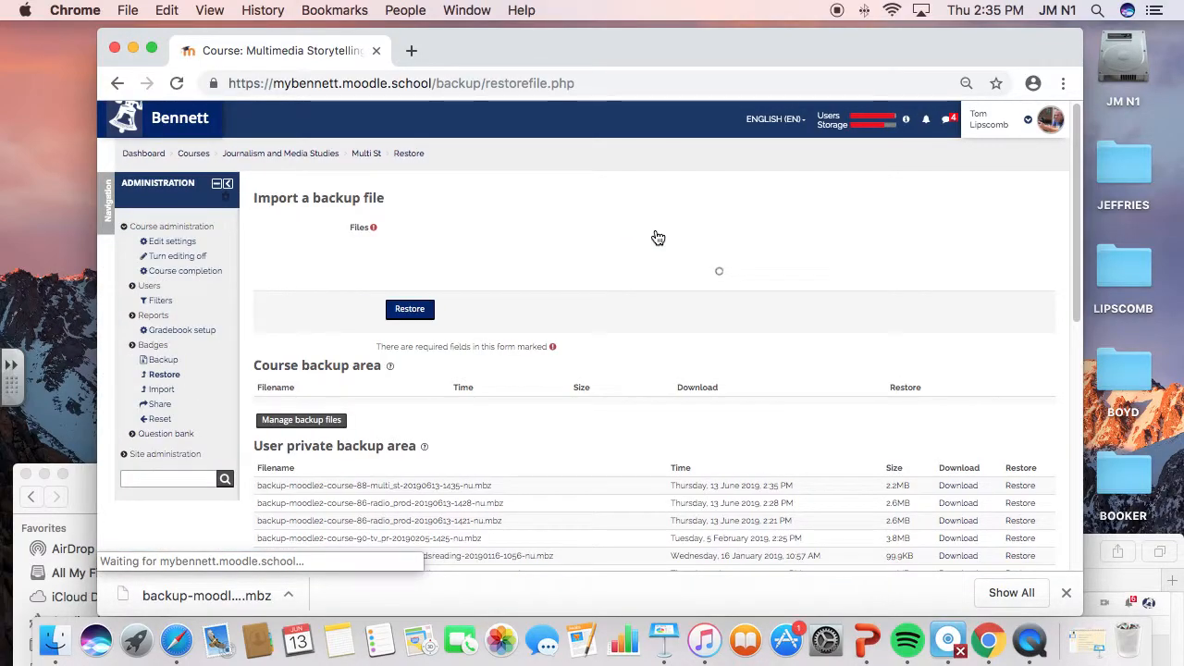
left_click_drag(1074, 197, 1074, 268)
scroll(665, 395, "down", 3)
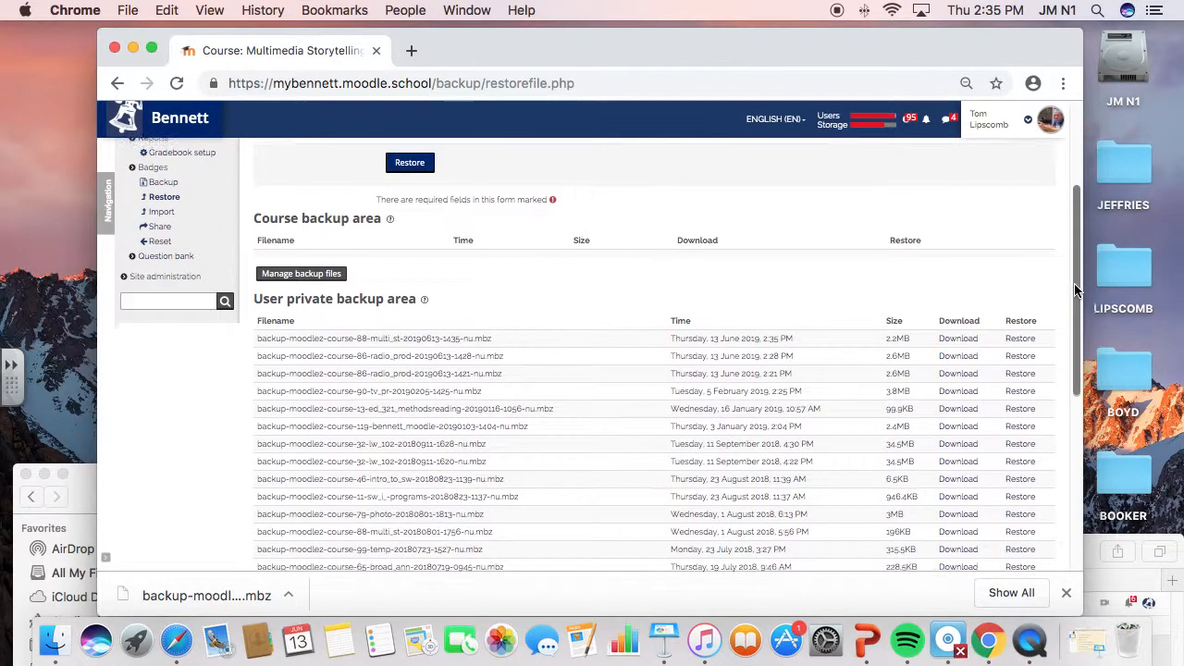
left_click(55, 641)
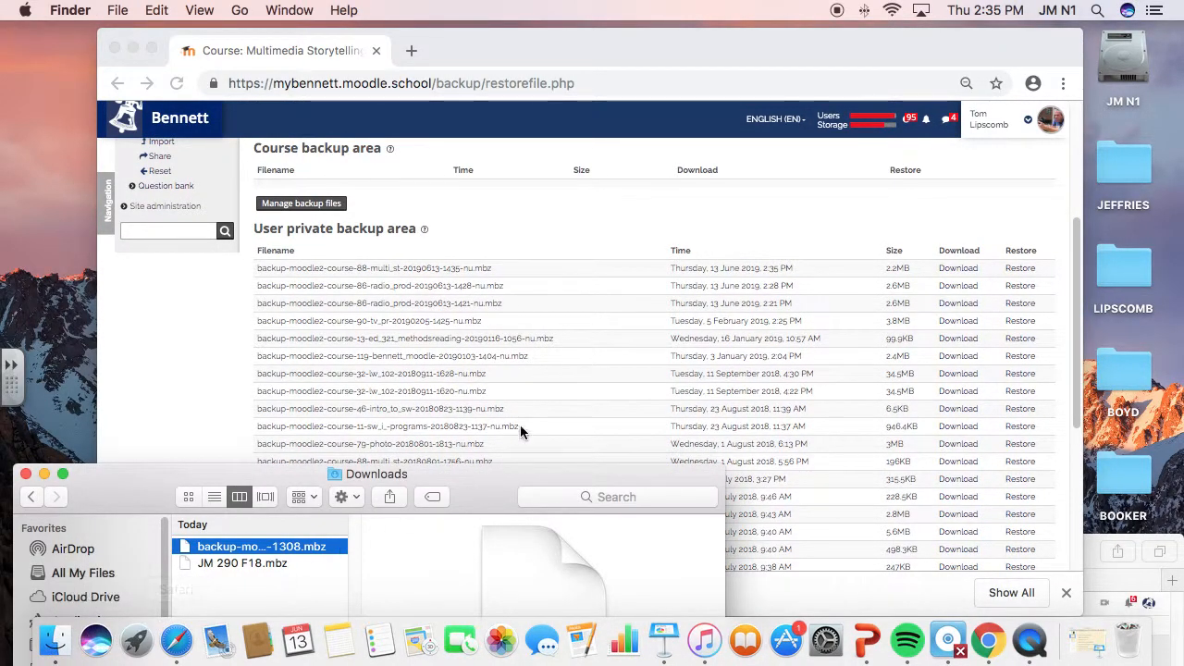
left_click(571, 369)
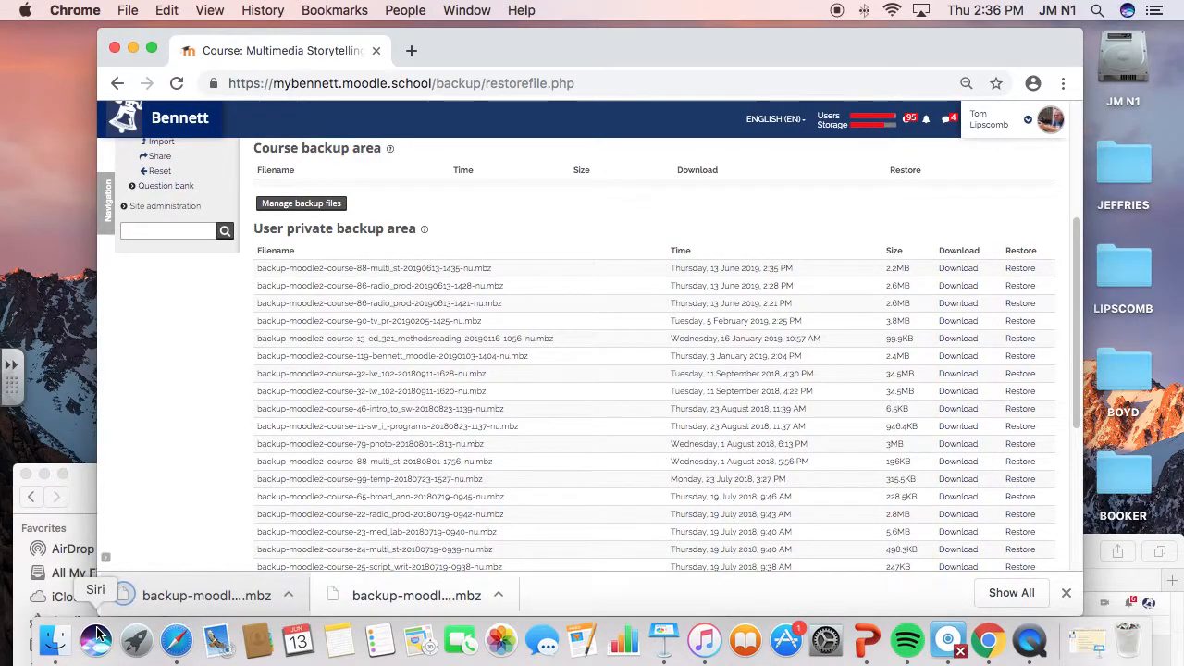
Switch to Finder and check the backup files in the Downloads folder.
left_click(52, 640)
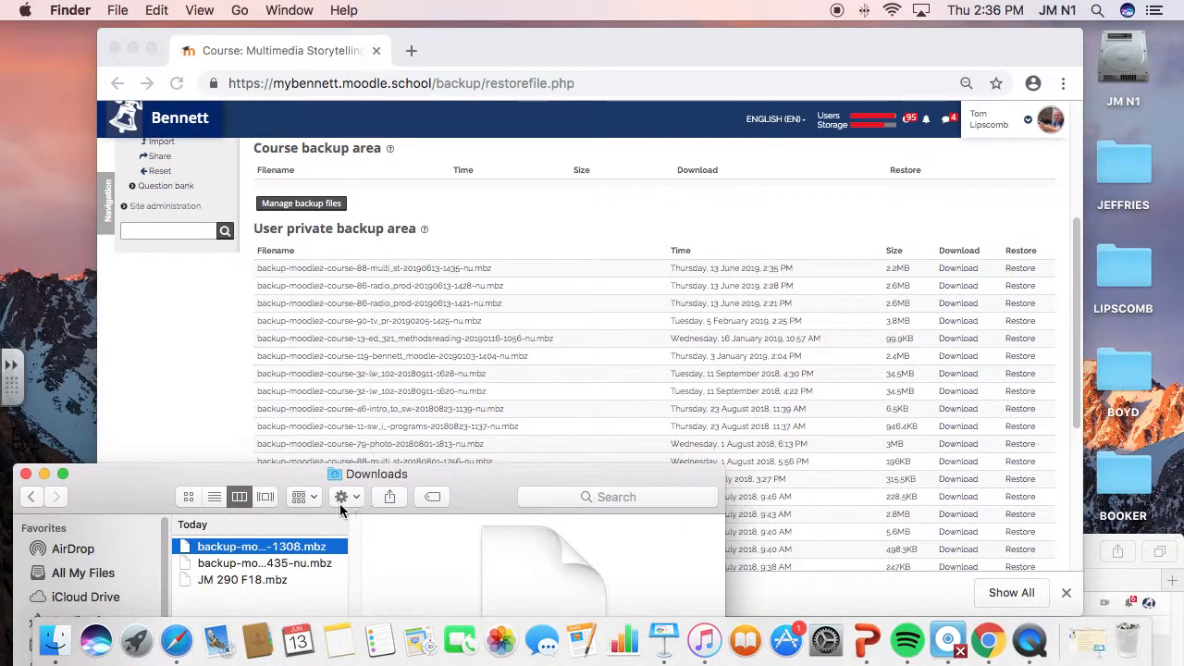
left_click(292, 562)
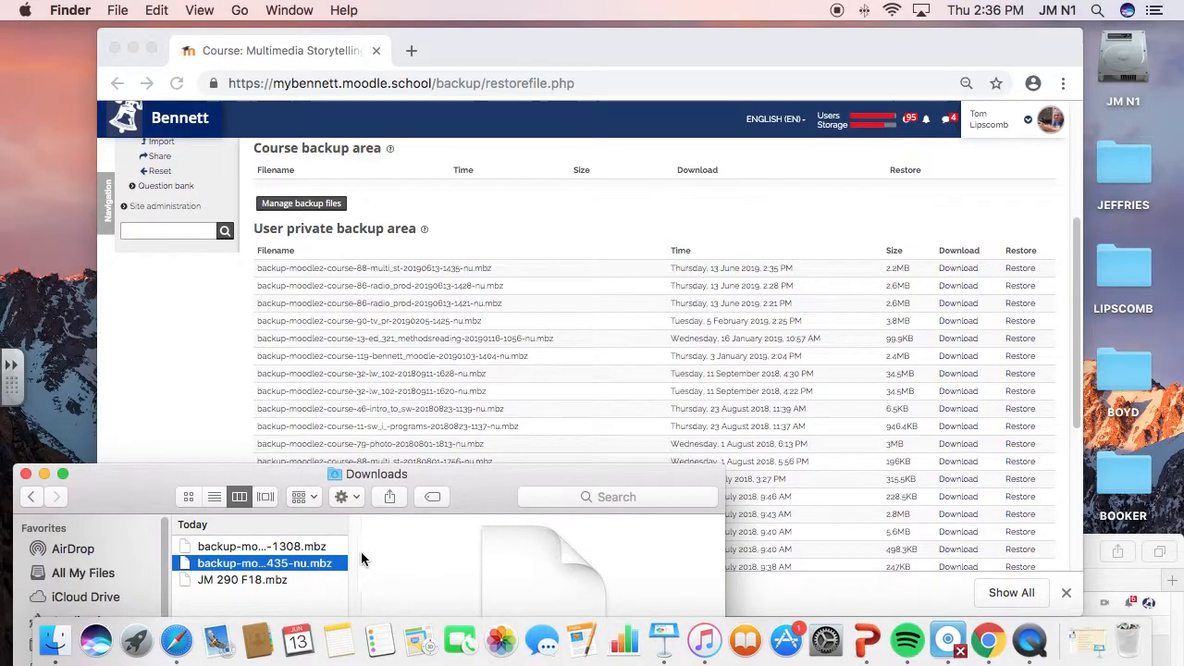
left_click(303, 548)
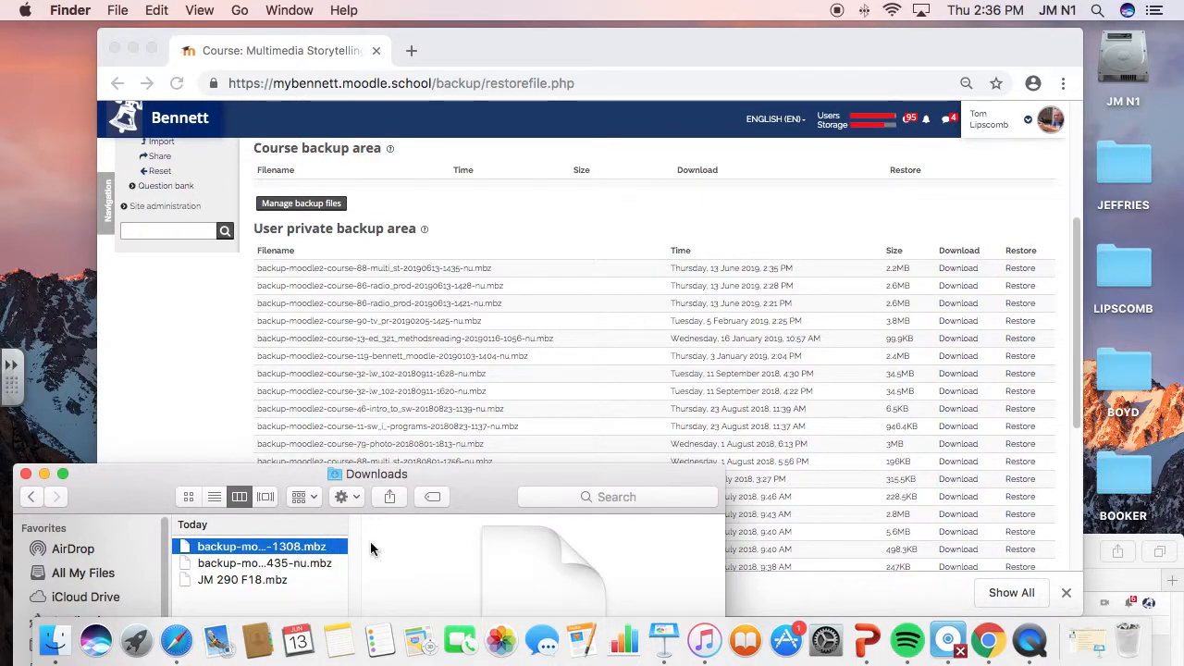
Arrange the Chrome and Finder windows so the Downloads backup files and the import form's file area are both accessible.
left_click(1077, 300)
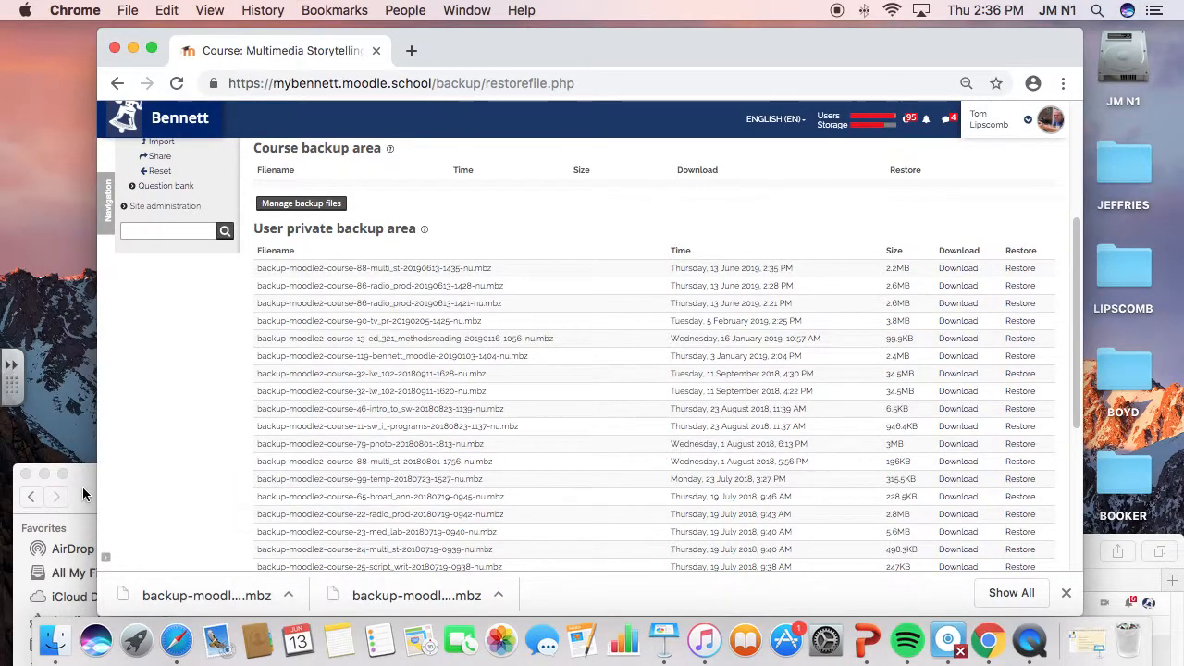
left_click(84, 495)
left_click(1073, 248)
scroll(1070, 241, "up", 1)
left_click_drag(1070, 240, 1070, 139)
left_click_drag(499, 58, 694, 31)
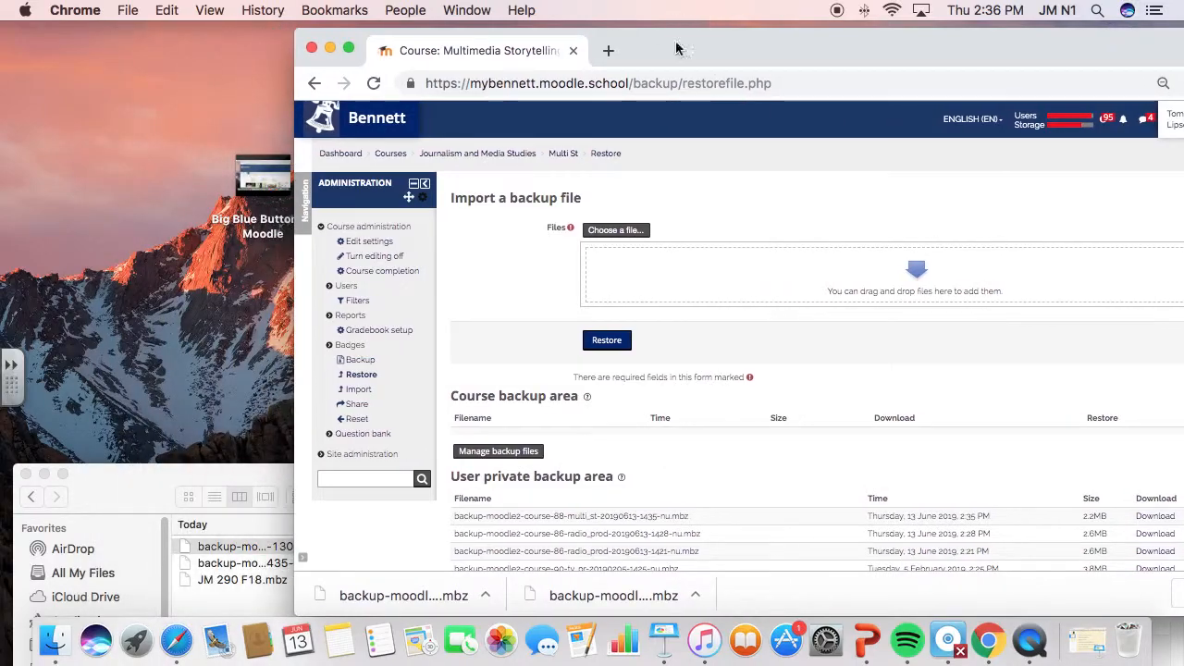
left_click(223, 471)
left_click_drag(223, 470, 154, 421)
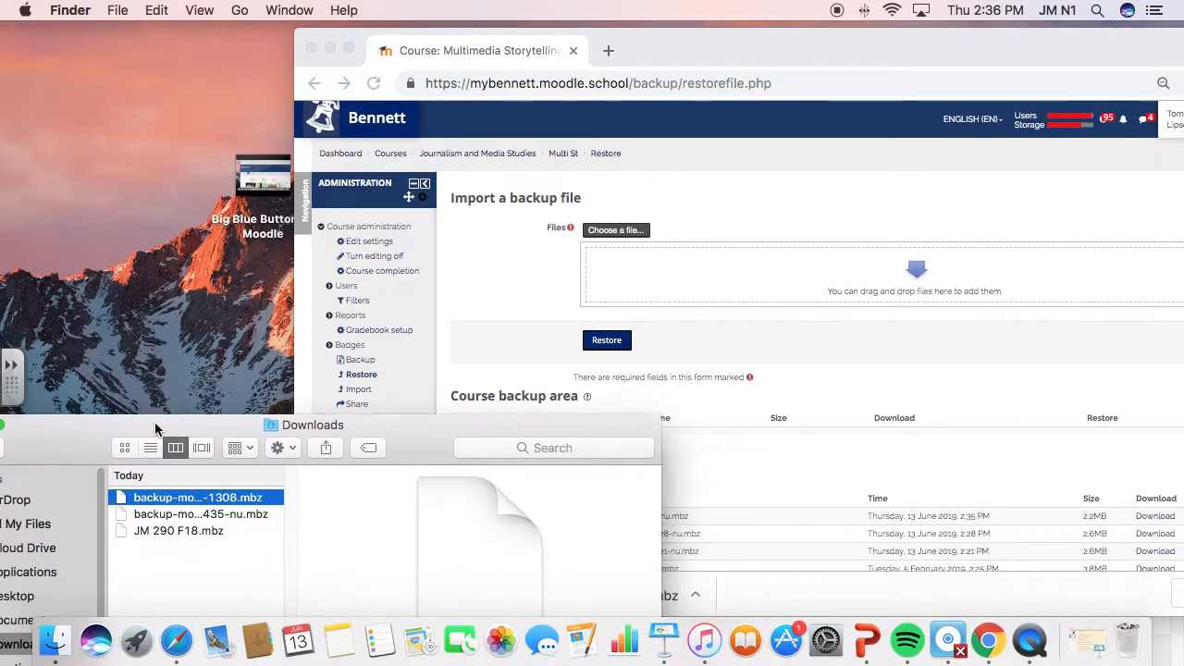
Add backup-moodle2-course-86-radio_prod-20190509-1308.mbz from Downloads to the import form's file area.
left_click_drag(150, 502, 672, 288)
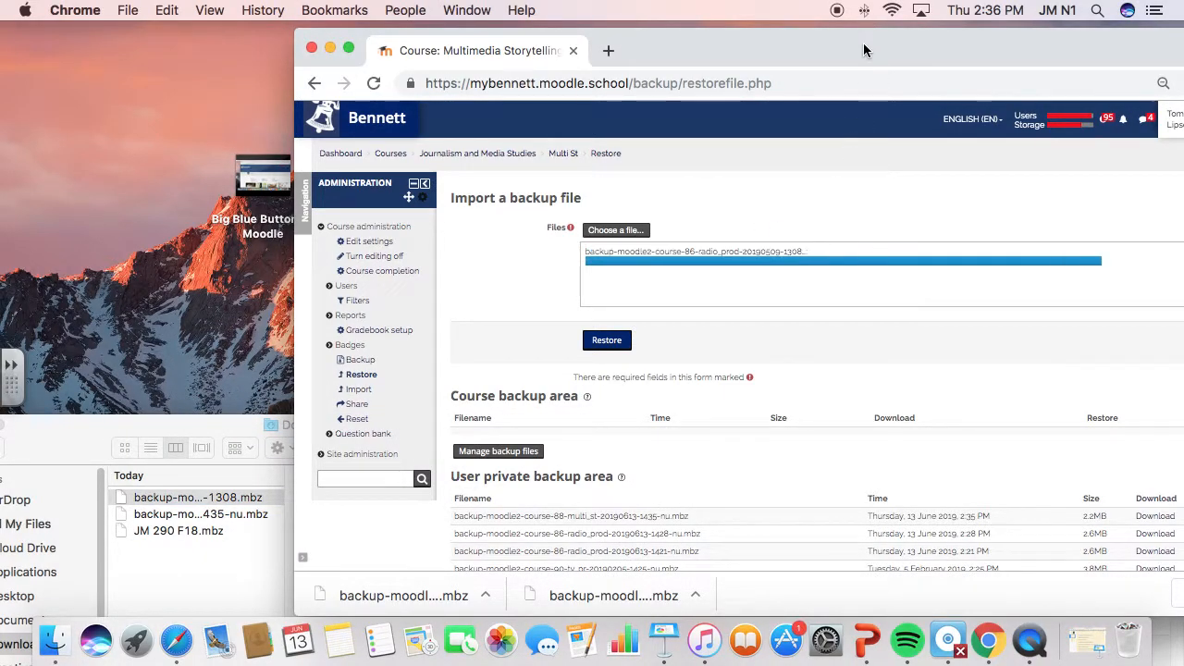
left_click_drag(863, 49, 820, 42)
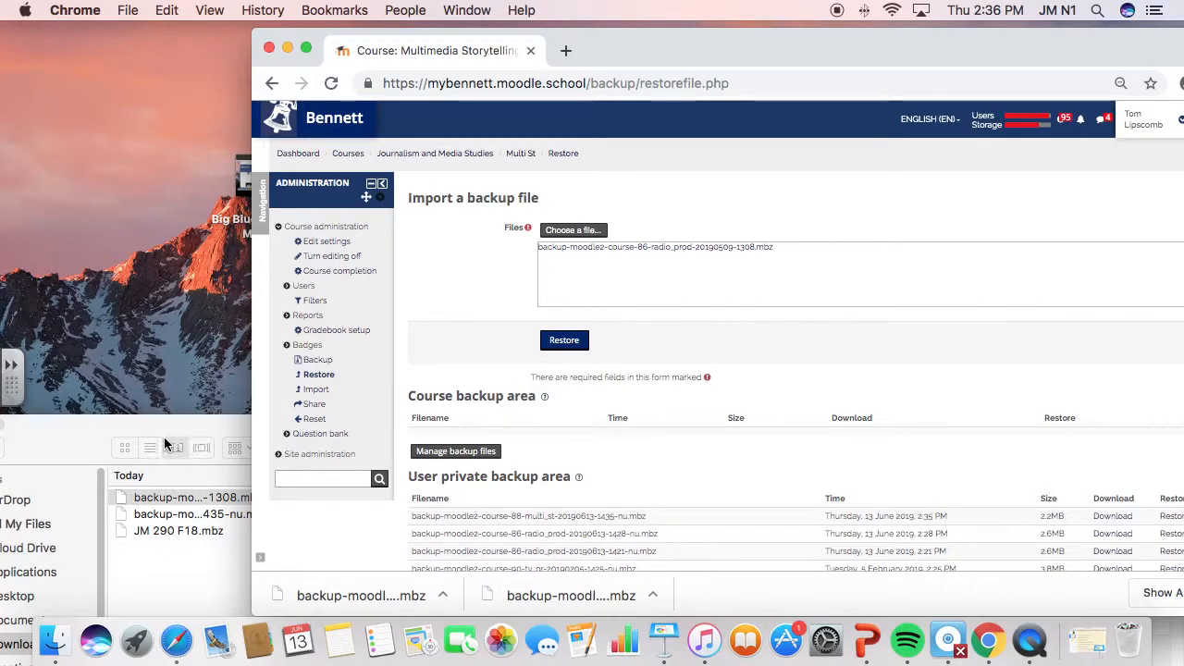
left_click(163, 436)
left_click_drag(157, 514, 598, 263)
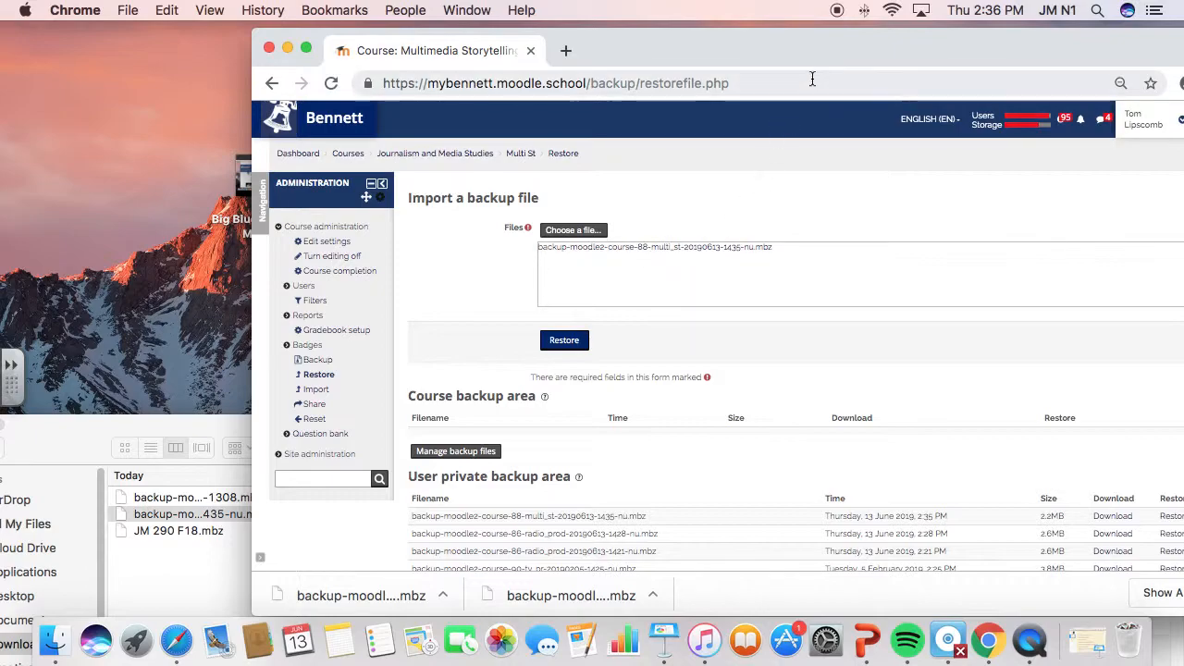
left_click_drag(838, 53, 638, 42)
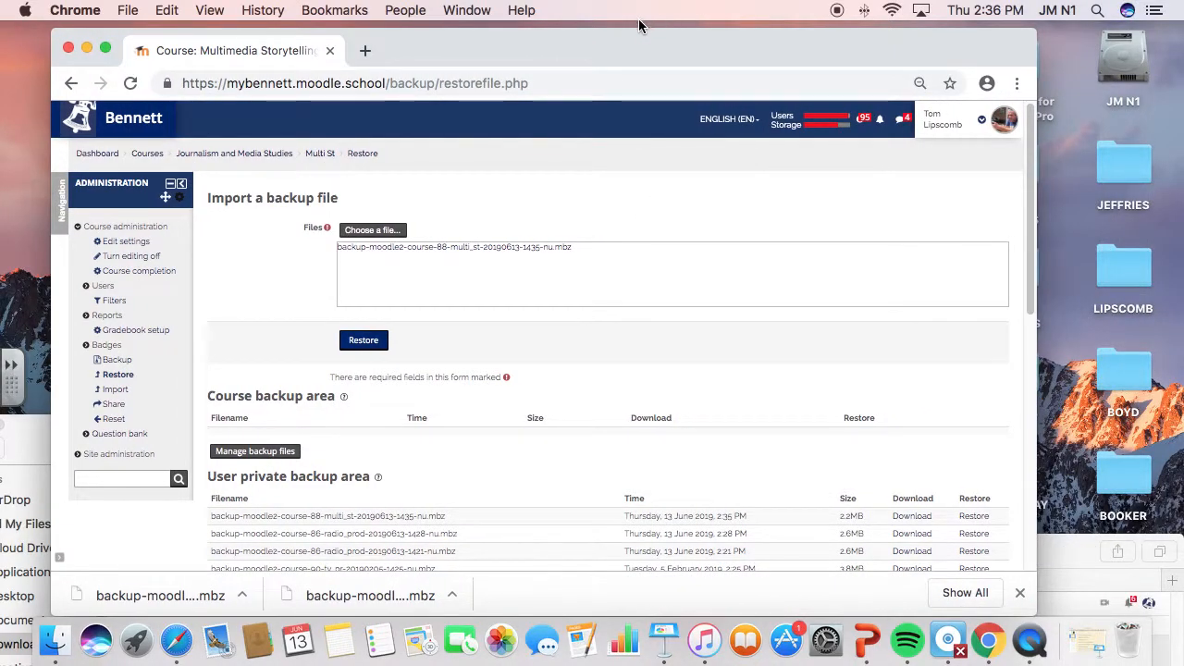
left_click(379, 342)
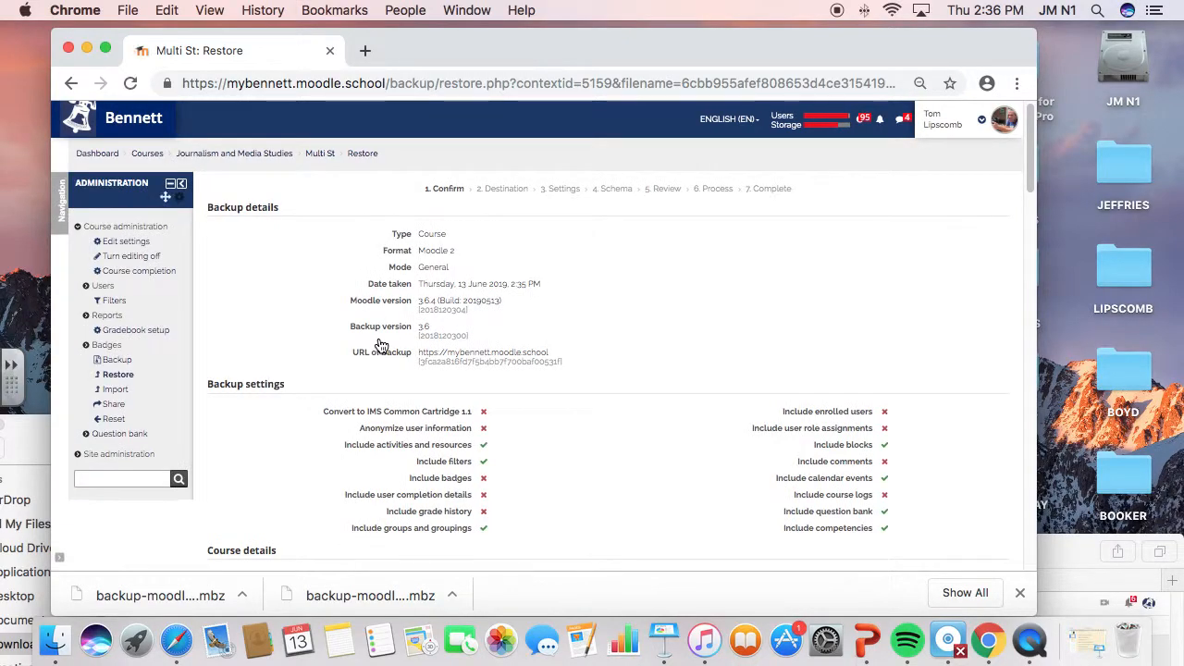
Review the backup details, settings and course sections, and continue to the restore destination.
left_click_drag(1031, 155, 1032, 191)
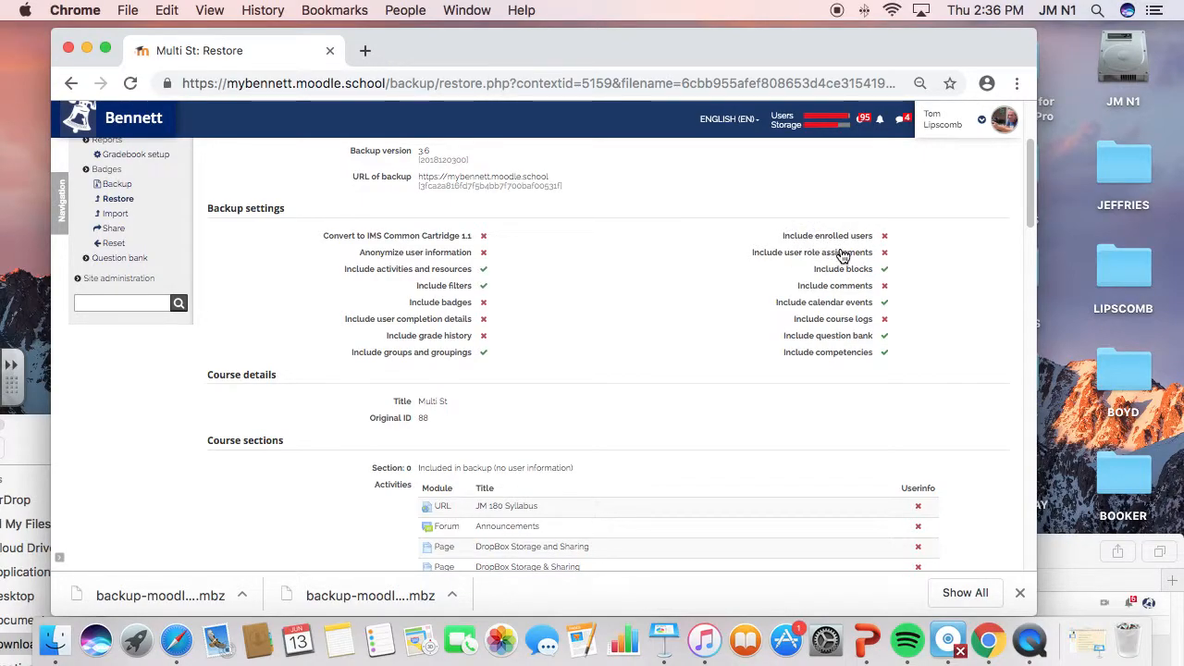
left_click_drag(1029, 176, 1034, 524)
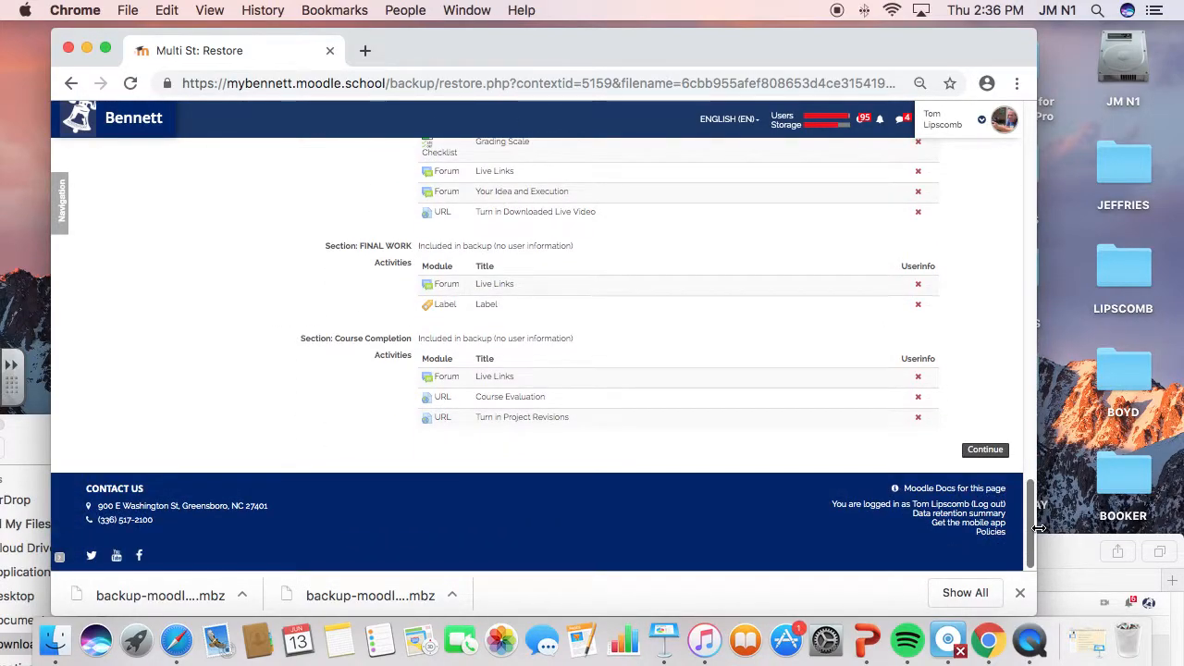
left_click(985, 450)
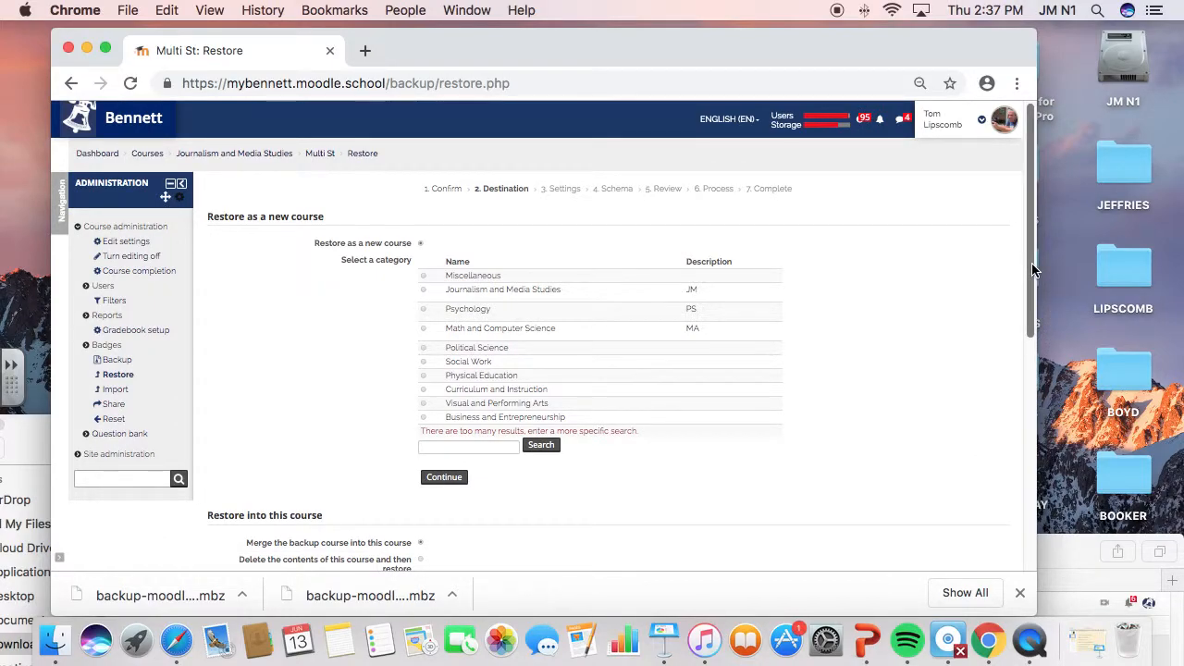
Review the destination options and choose to restore as a new course in the Journalism and Media Studies category.
scroll(820, 258, "down", 1)
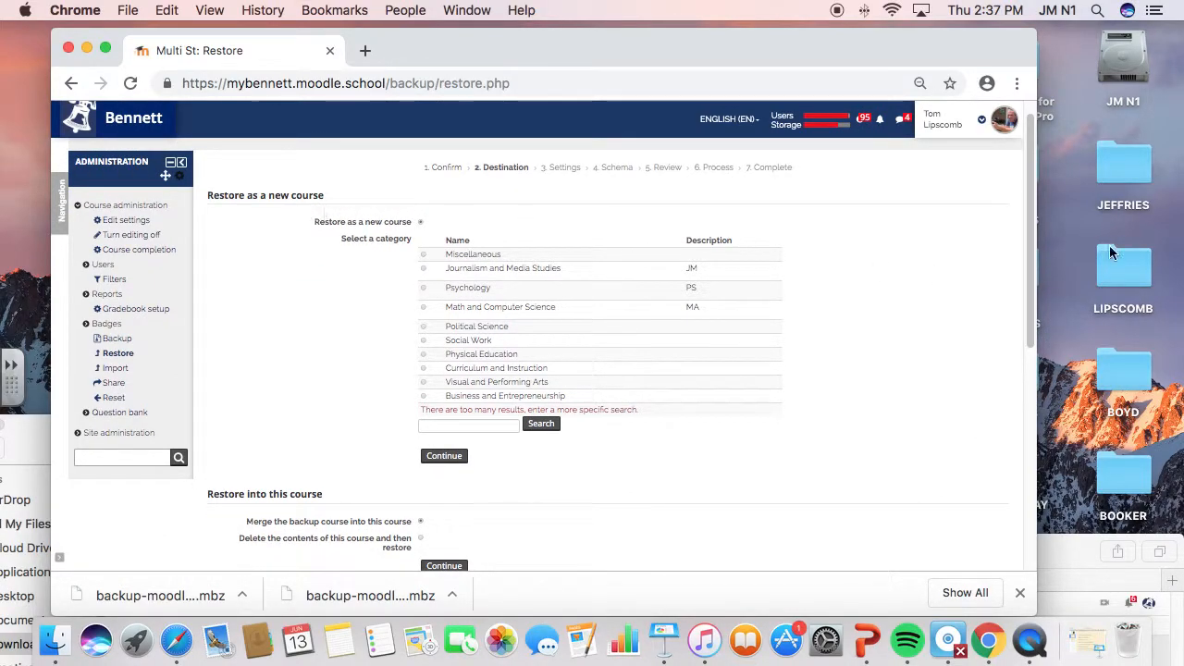
scroll(263, 222, "up", 1)
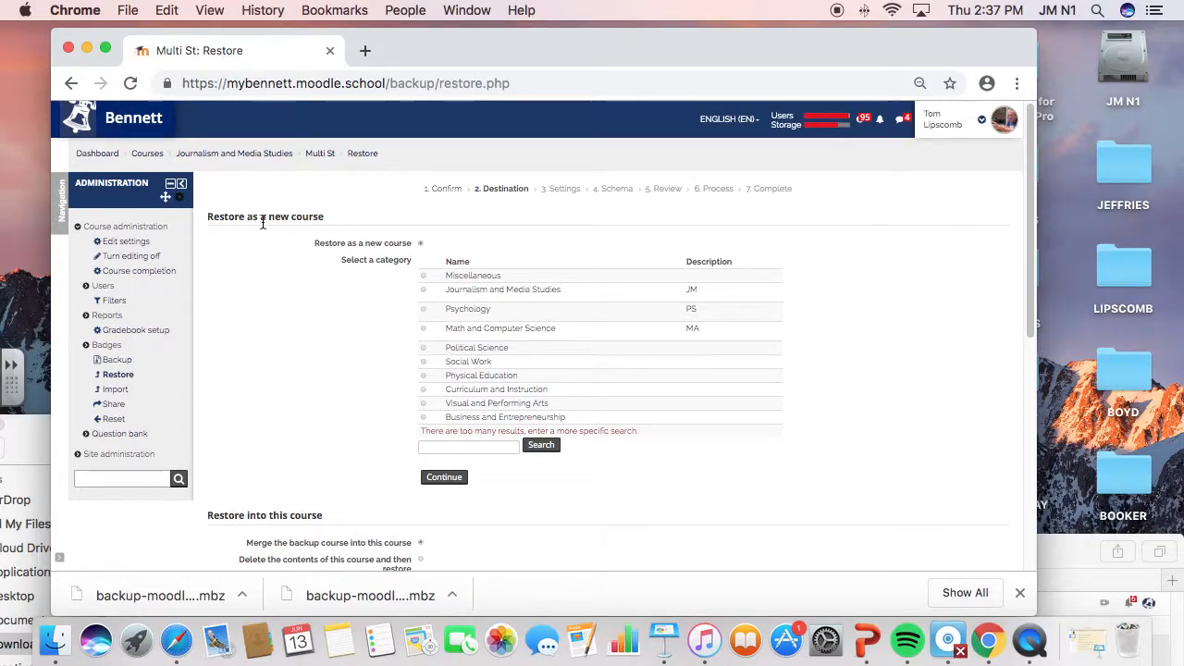
scroll(480, 331, "down", 10)
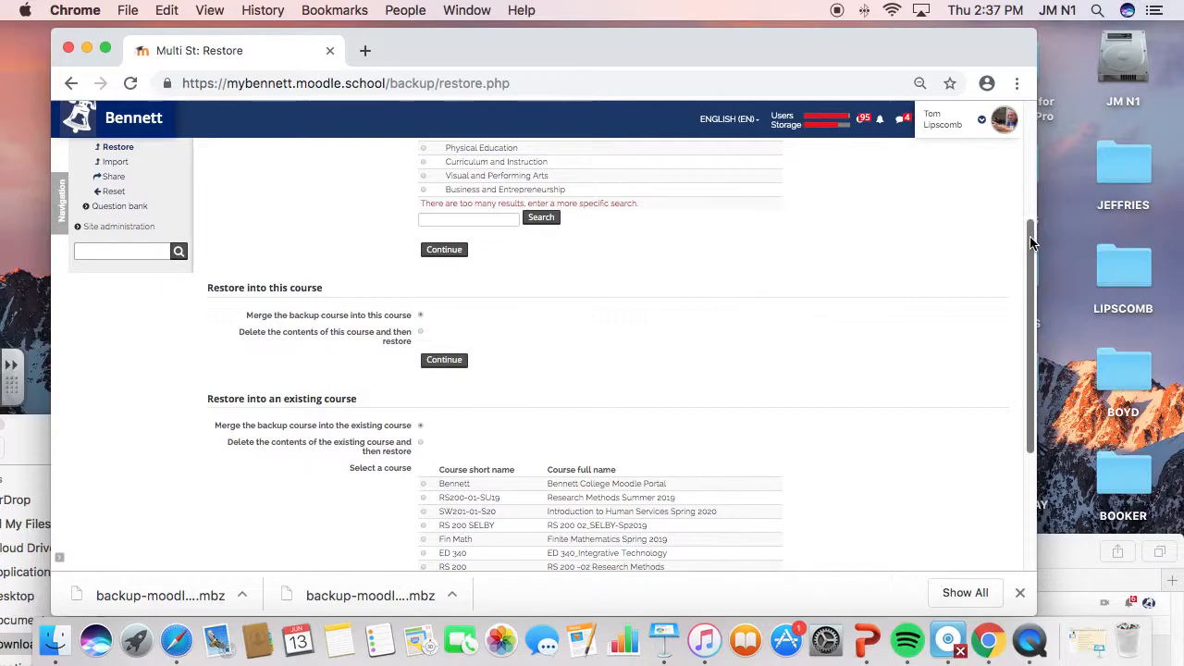
scroll(1034, 250, "down", 2)
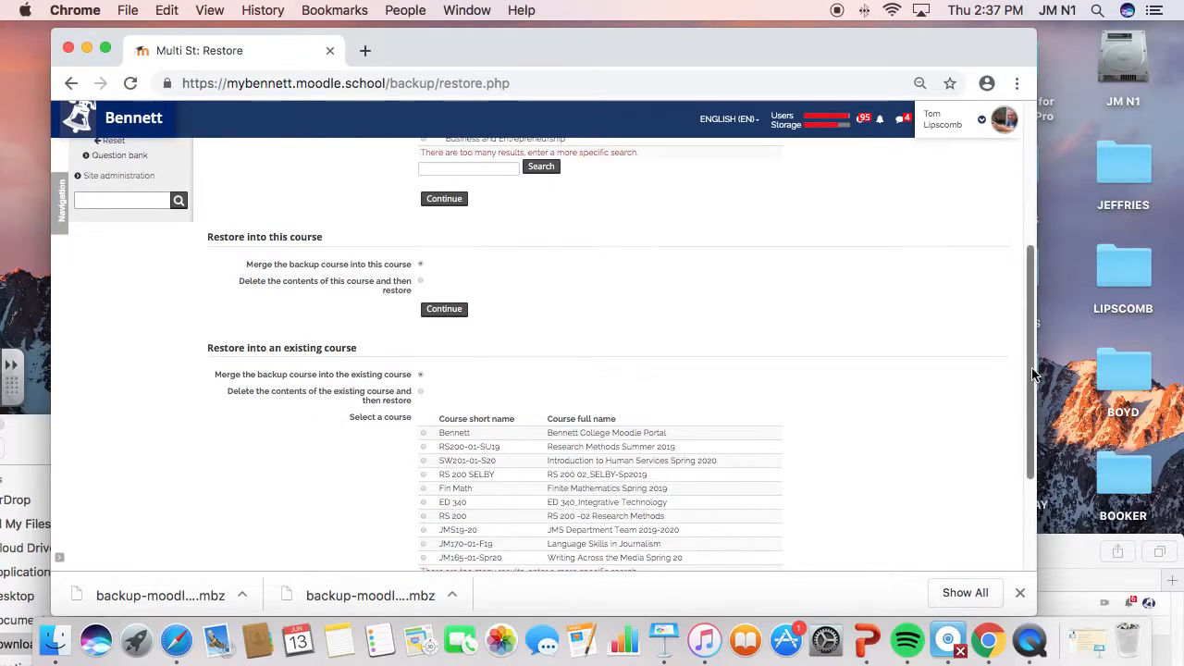
left_click_drag(1030, 366, 1024, 220)
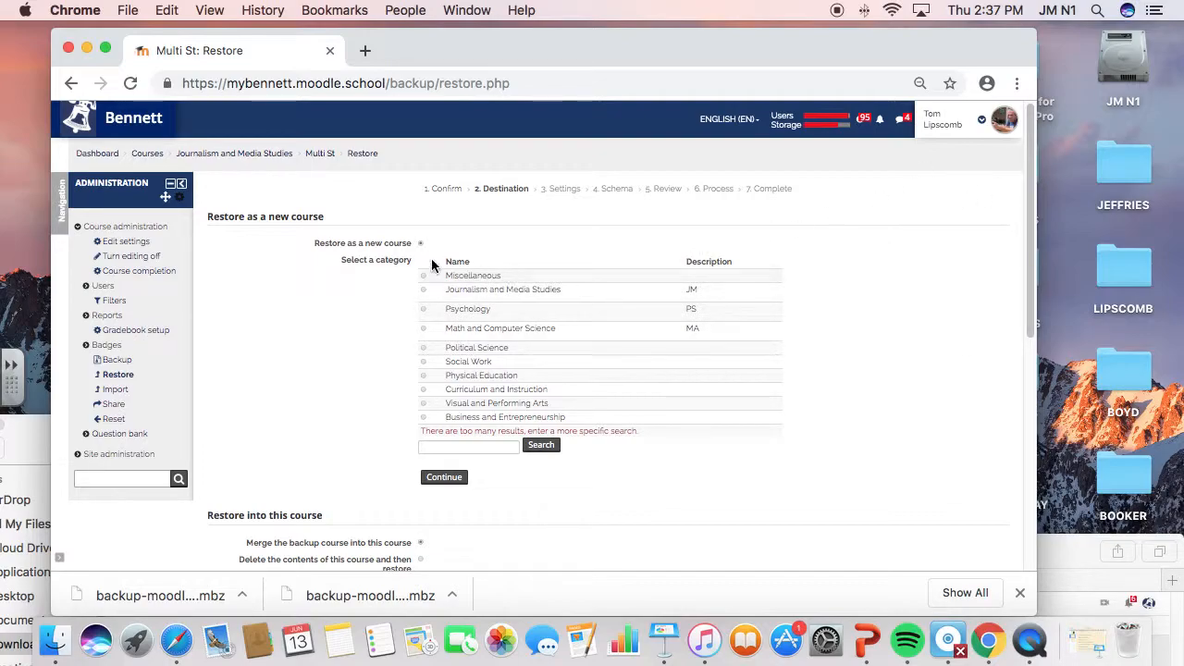
left_click(423, 289)
left_click(431, 479)
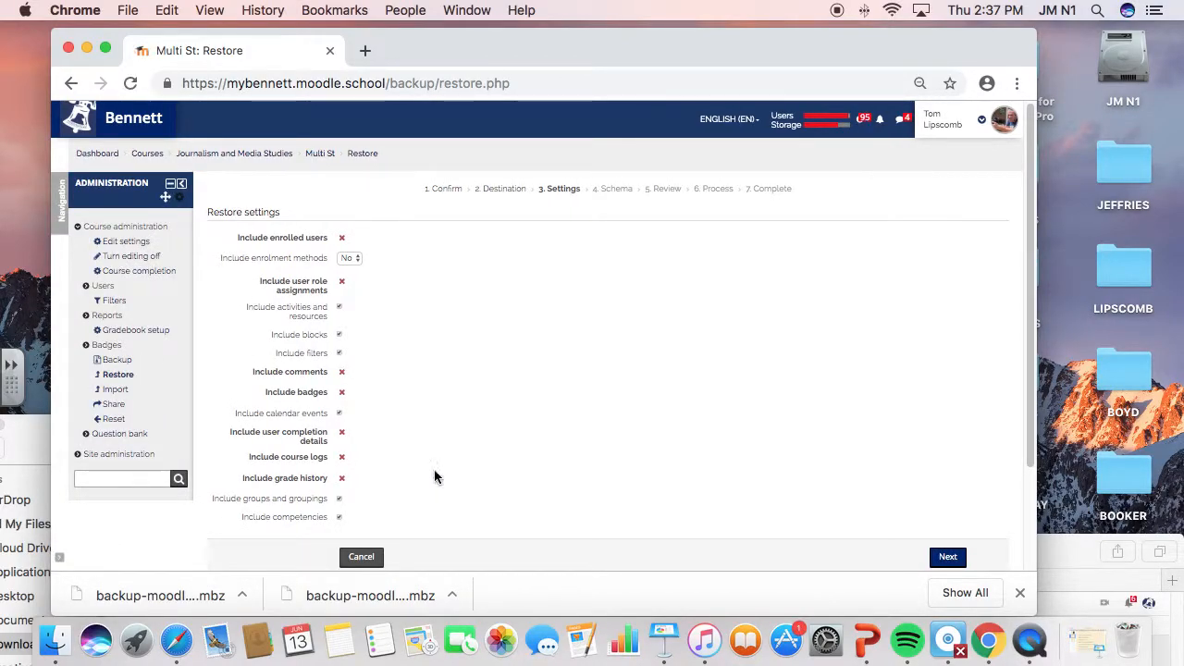
Keep the default restore settings and all course sections and activities, and perform the restore of the Multimedia Storytelling backup.
scroll(930, 277, "down", 3)
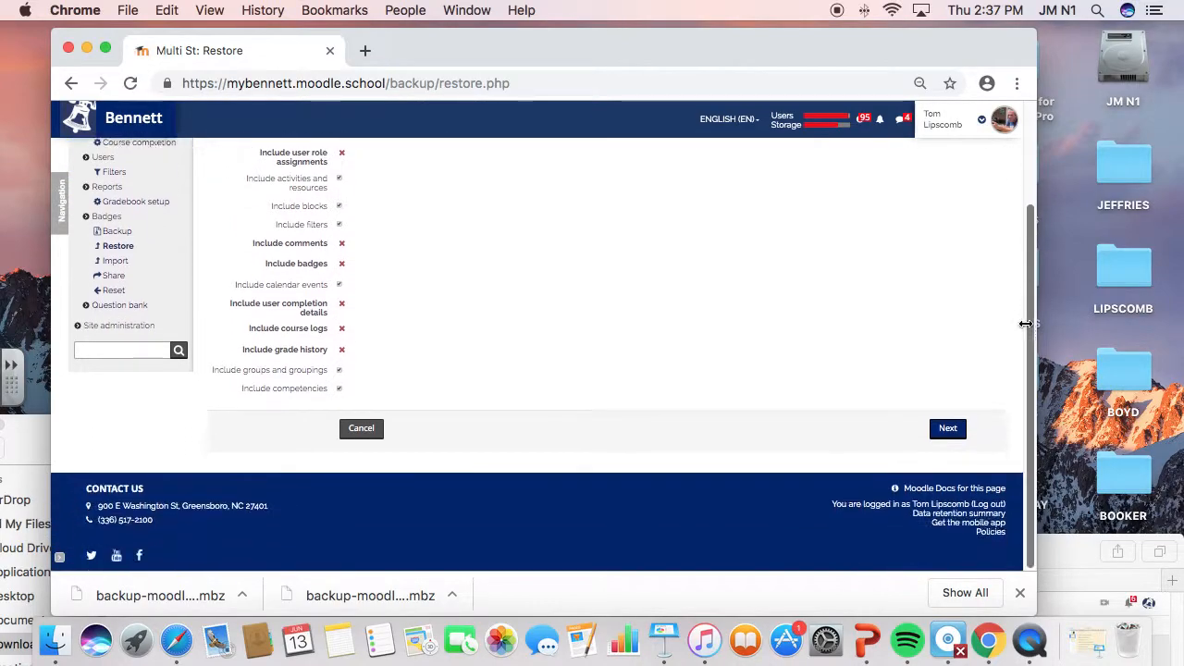
left_click(933, 434)
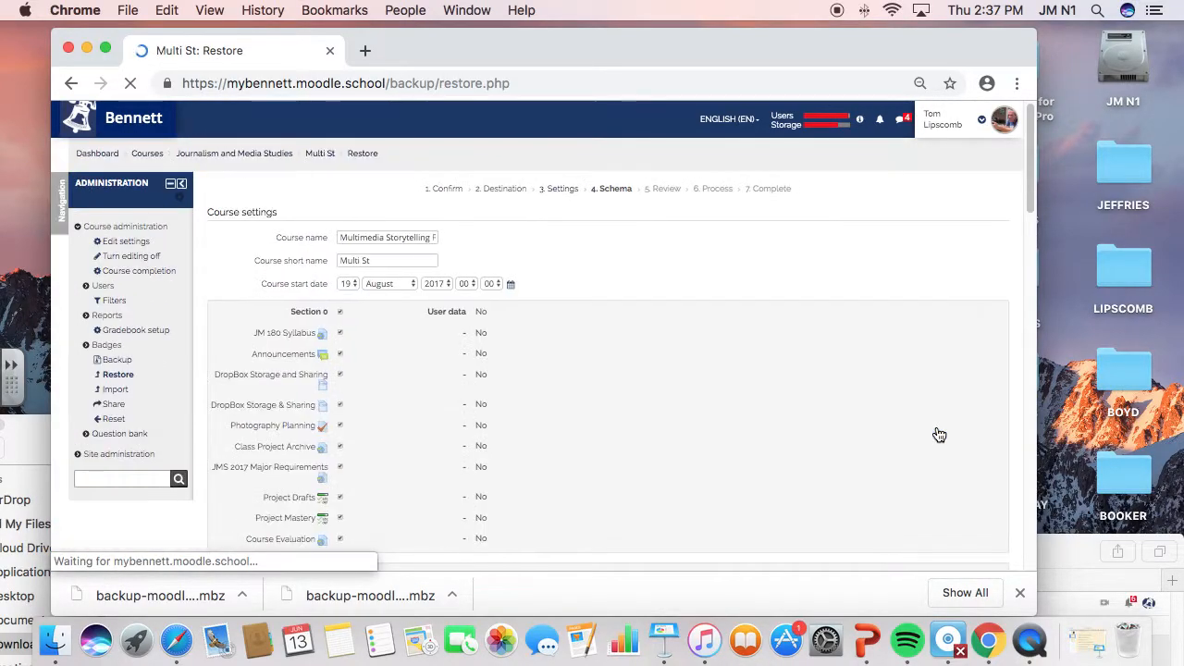
scroll(953, 416, "down", 20)
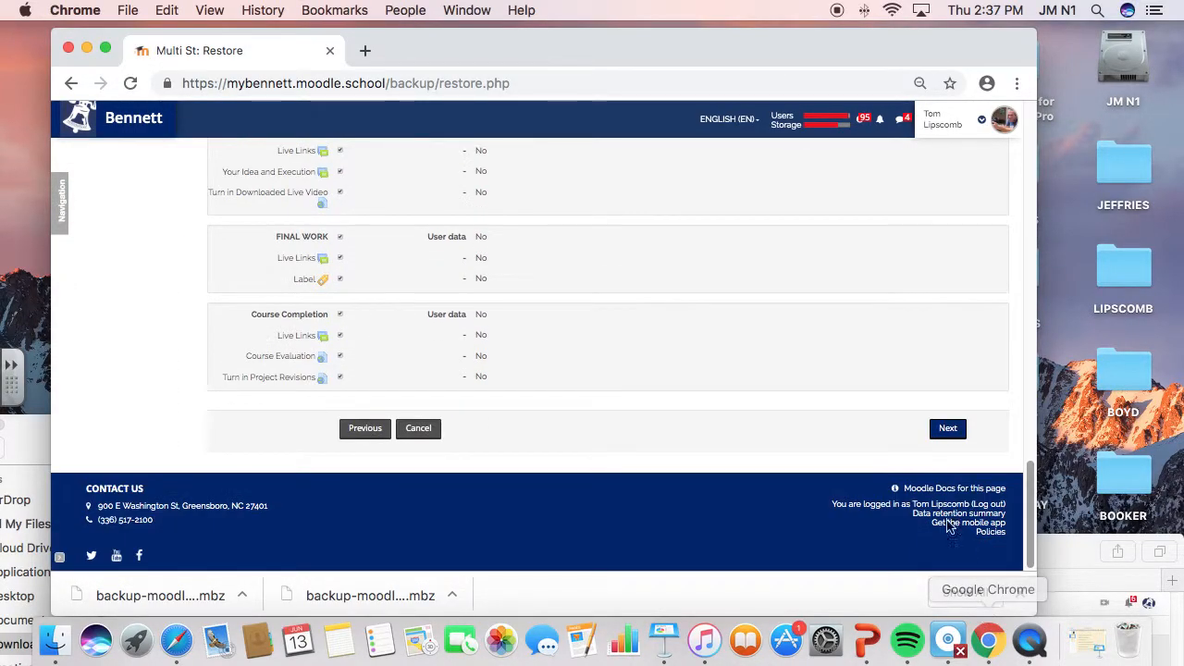
left_click(943, 433)
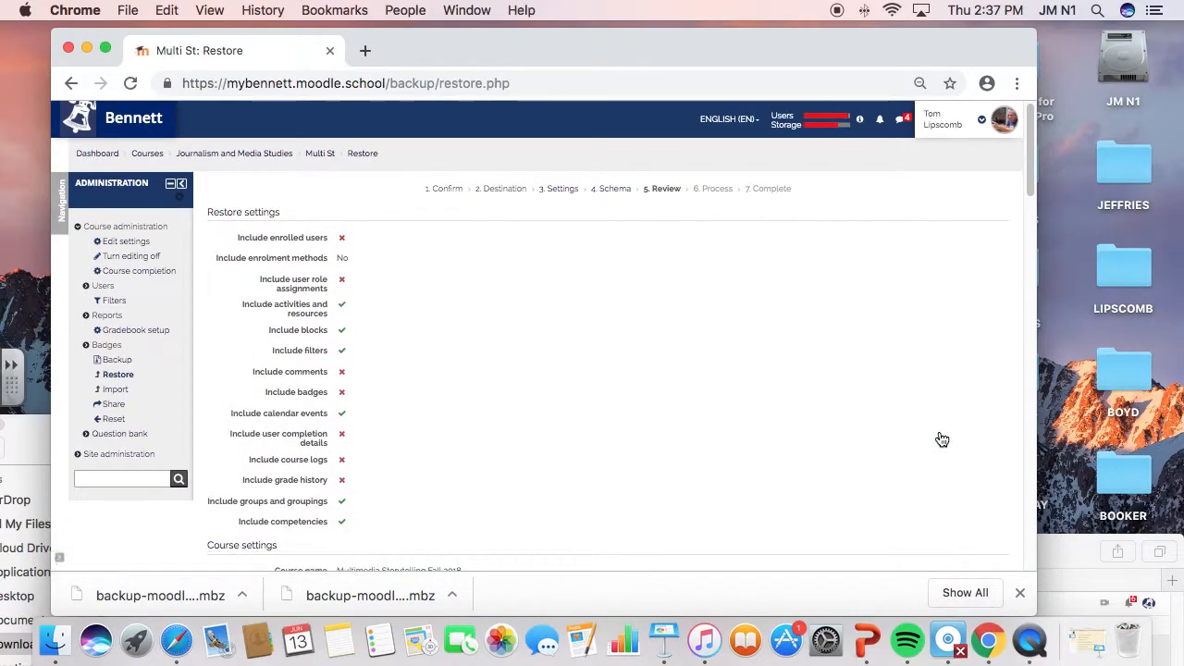
scroll(1020, 208, "down", 20)
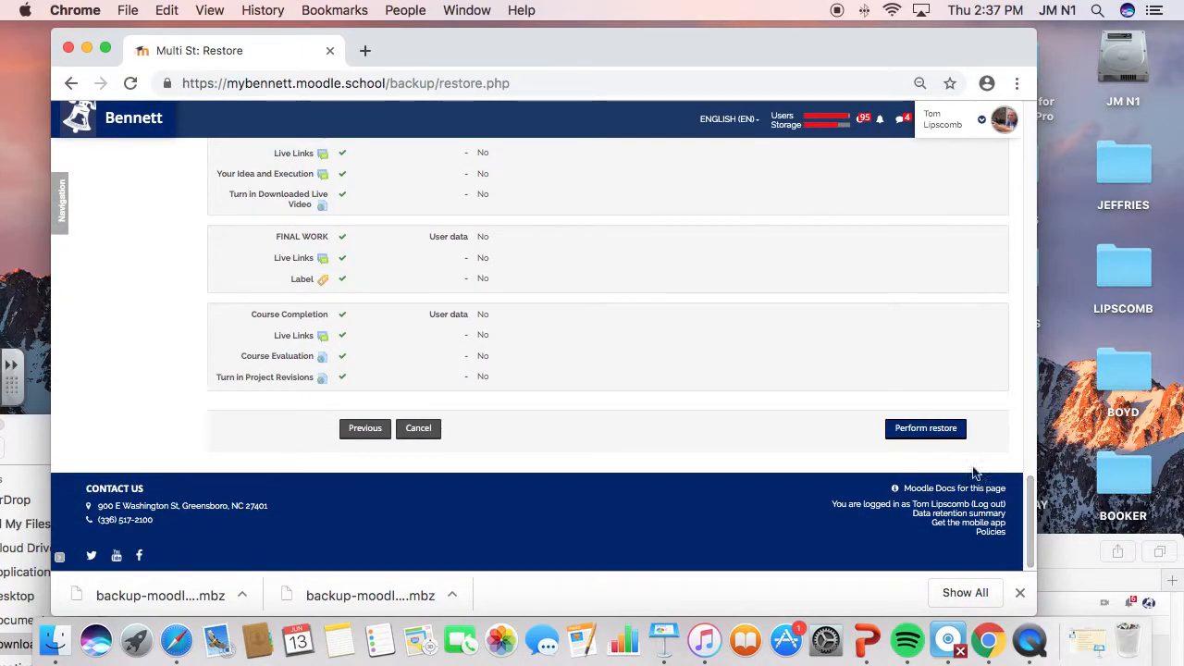
left_click(936, 436)
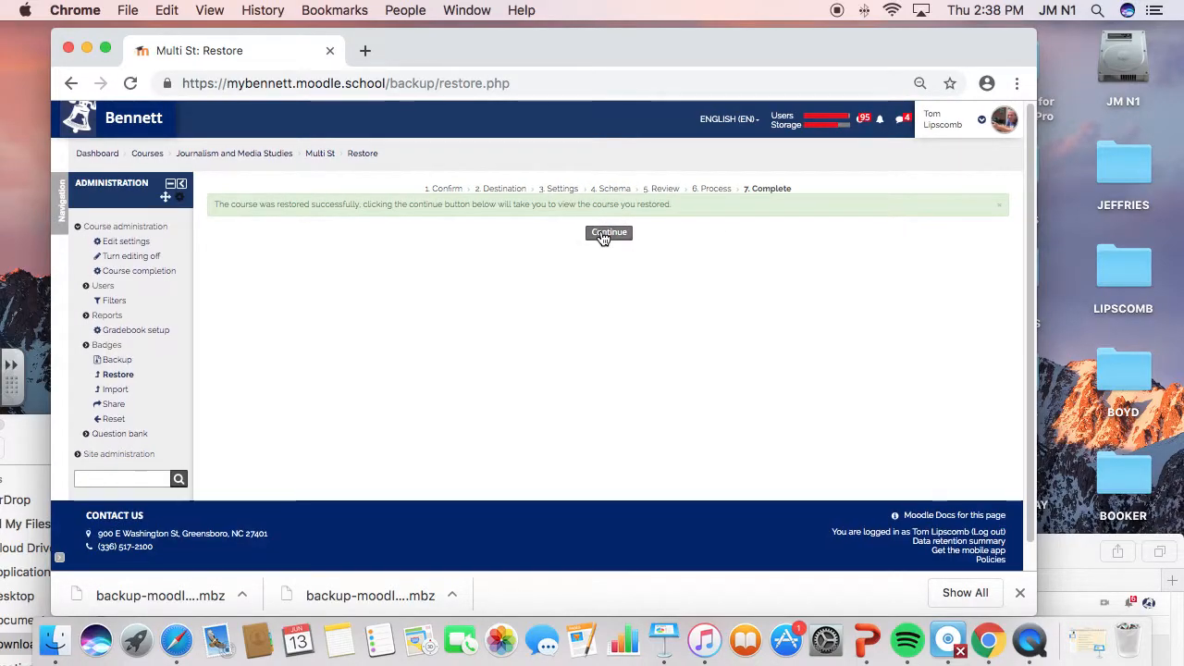
Open the restored course and examine its sections, activities and user administration options.
left_click(603, 234)
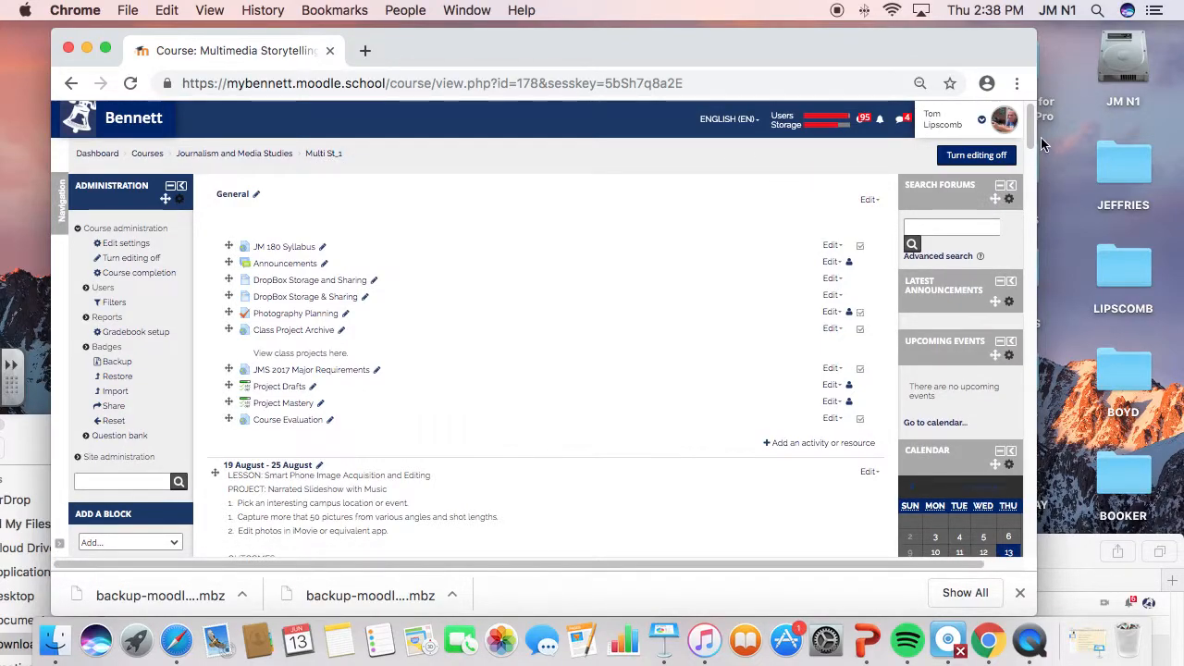
scroll(1031, 130, "down", 5)
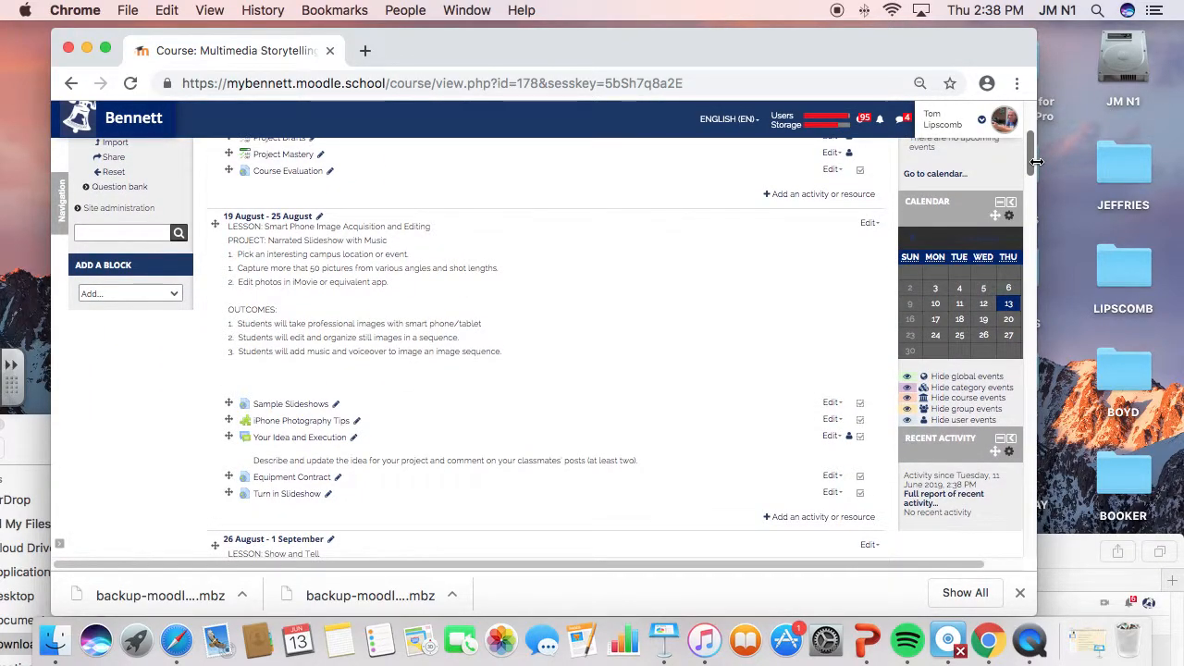
left_click_drag(1036, 161, 1017, 135)
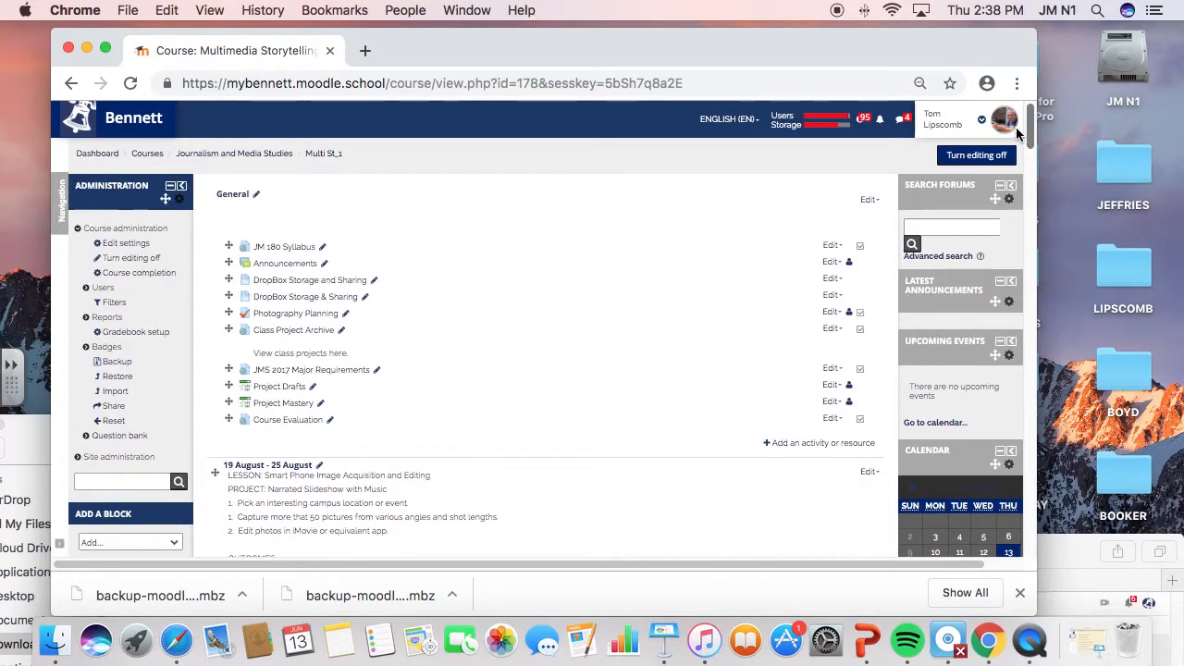
left_click(88, 292)
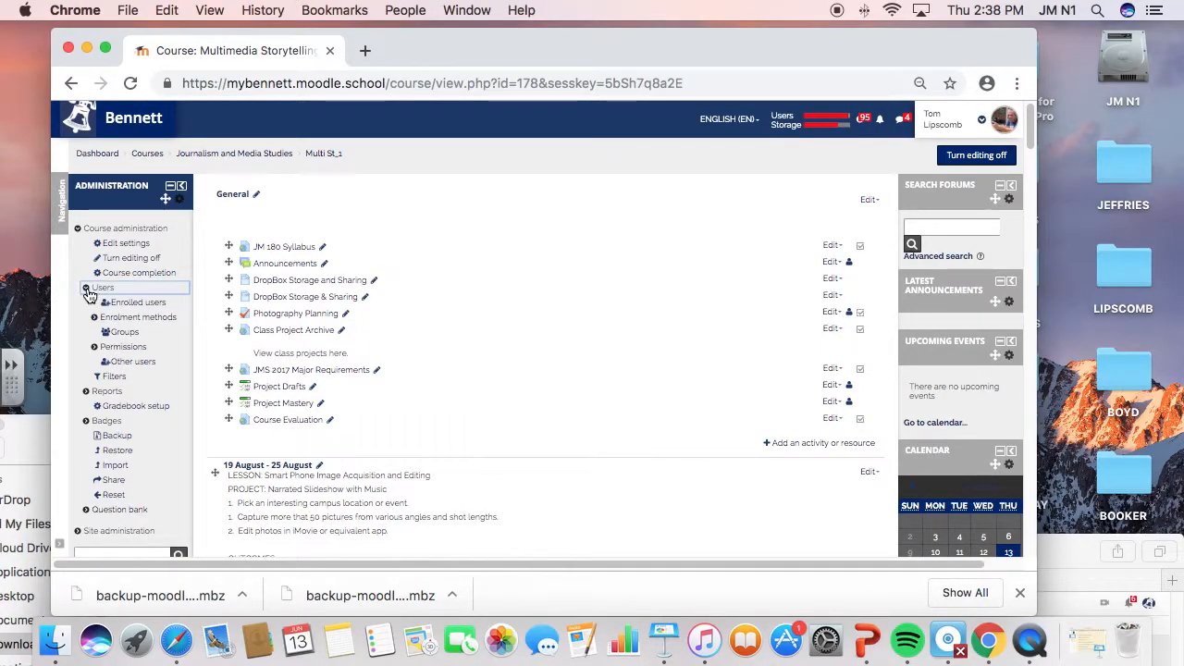
left_click(87, 290)
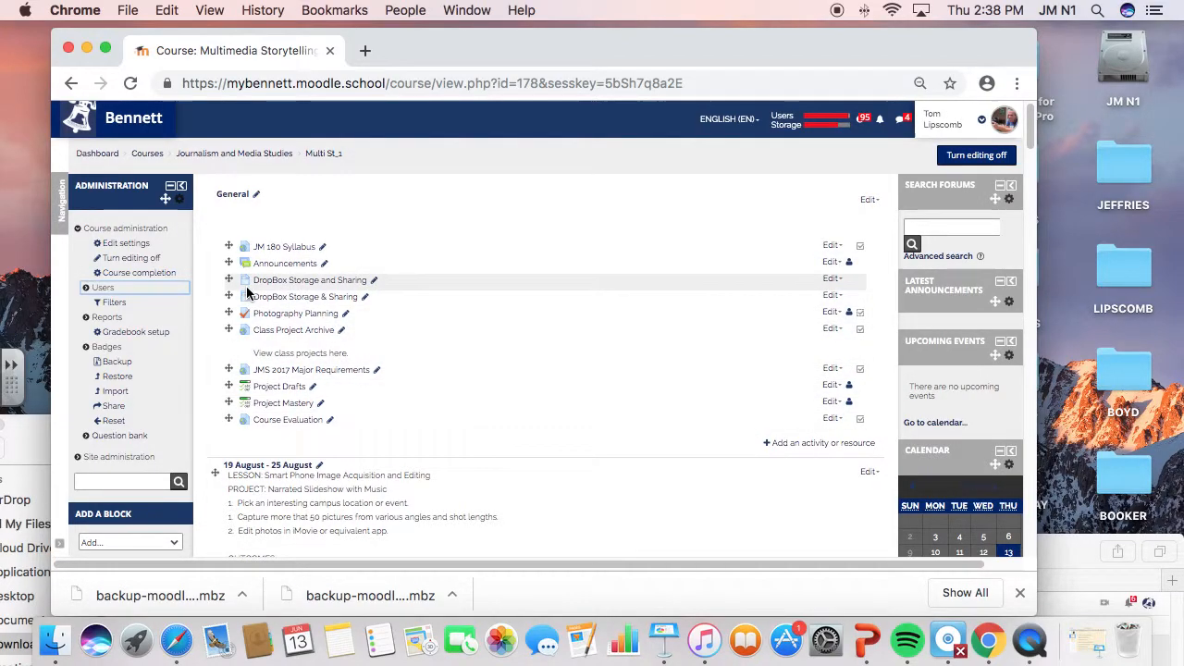
In the restored course's settings, set the short name to JM180-F19 and the full name to Multimedia Storytelling Fall 2019.
left_click(137, 244)
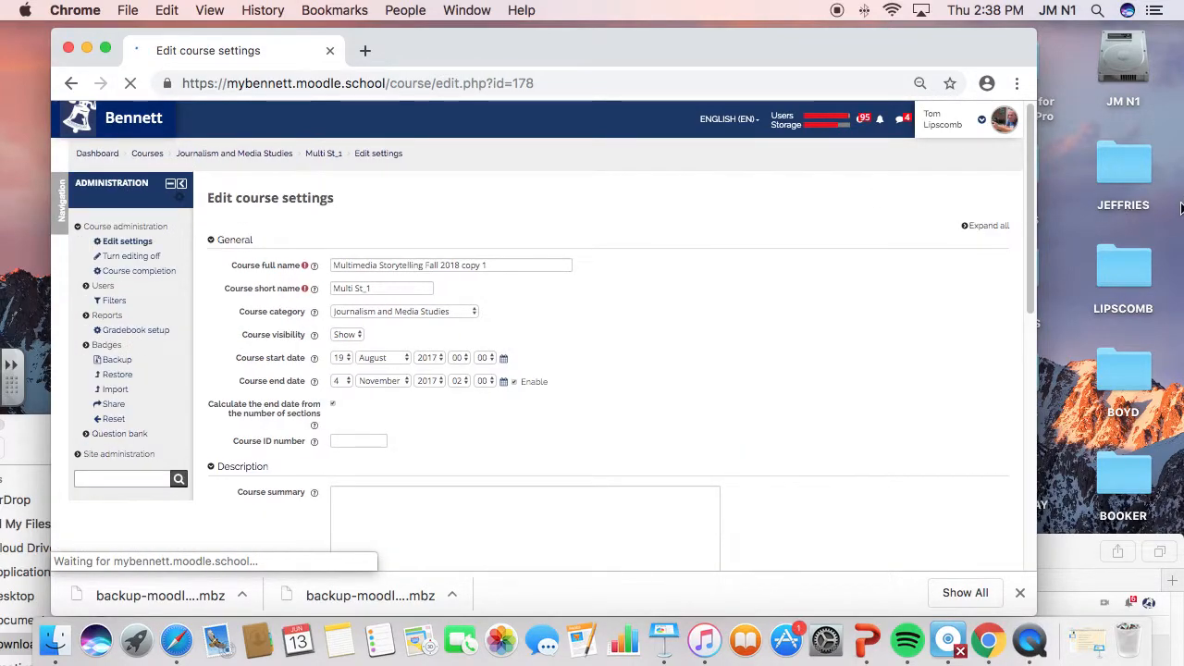
scroll(1036, 227, "down", 2)
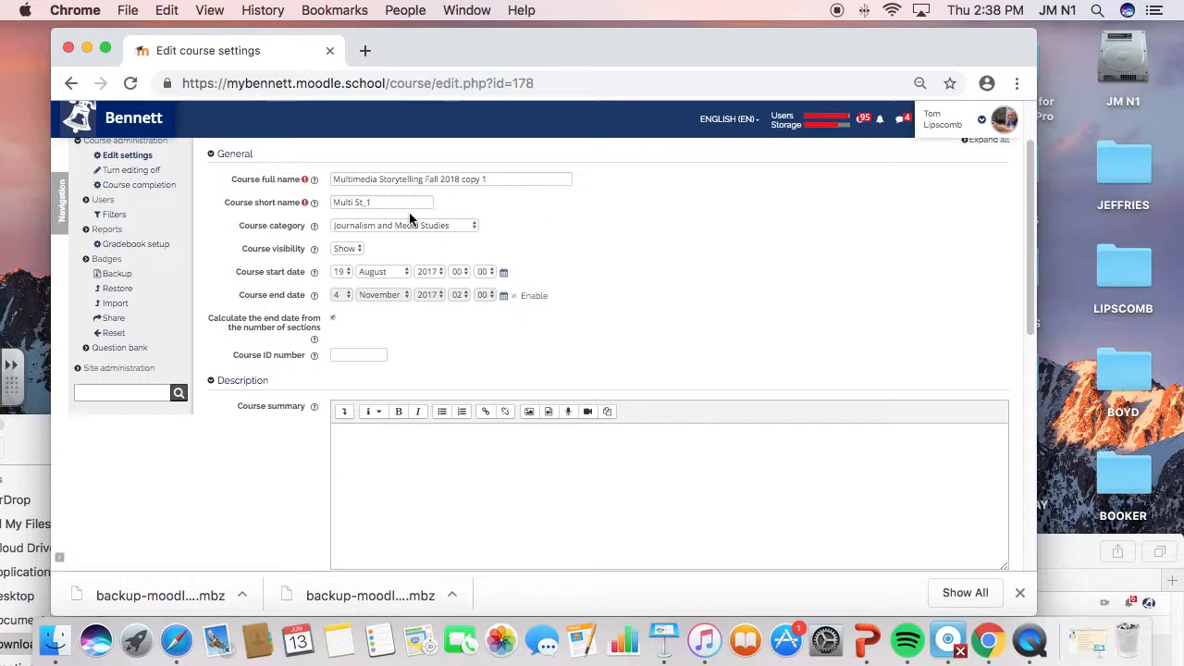
left_click(387, 203)
key("super+a")
key("BackSpace")
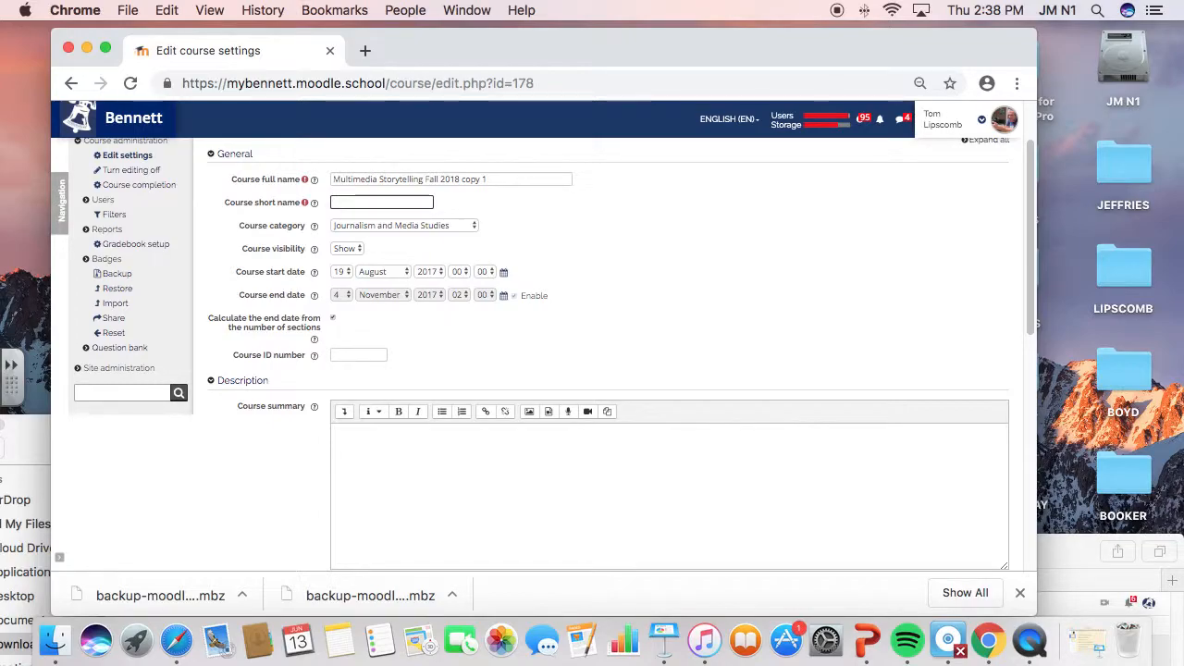
type("JM180-F19")
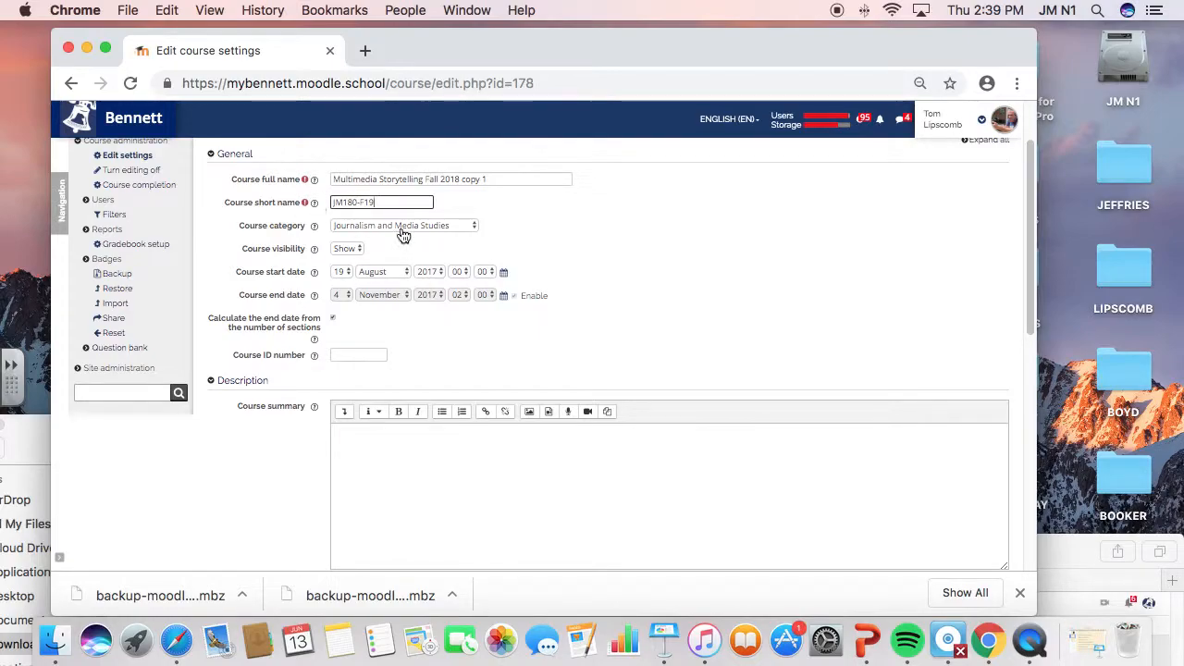
left_click_drag(461, 184, 507, 184)
key("BackSpace")
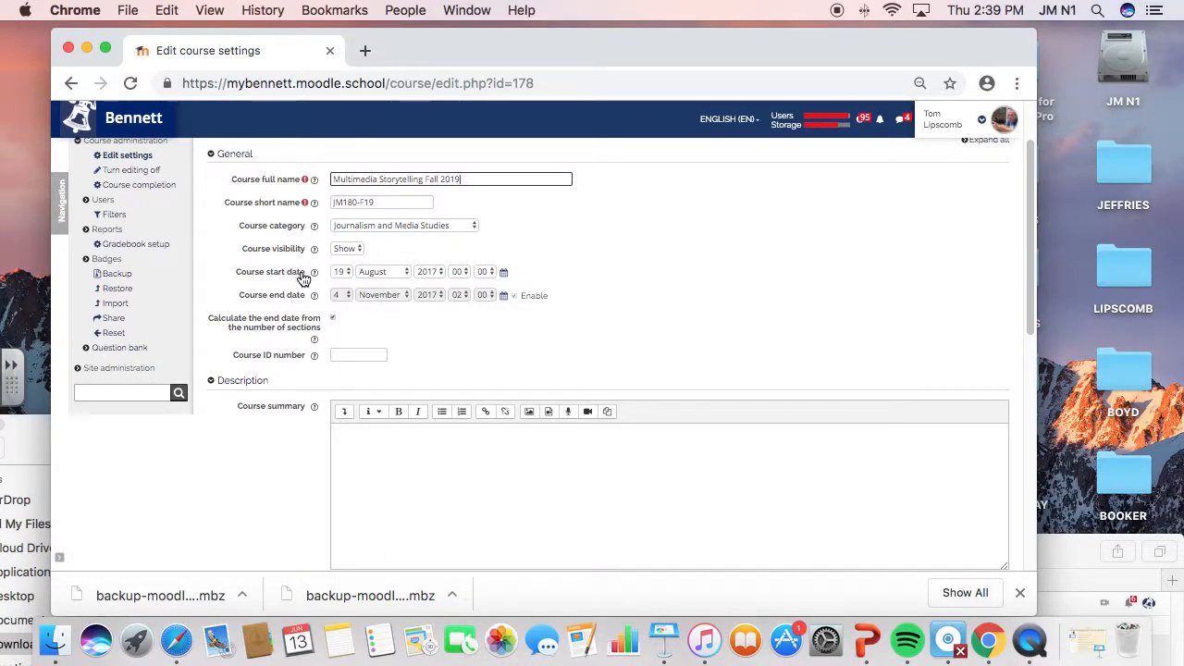
Check the start date calendar and the remaining course settings without changing them, and save and display the course.
left_click(504, 272)
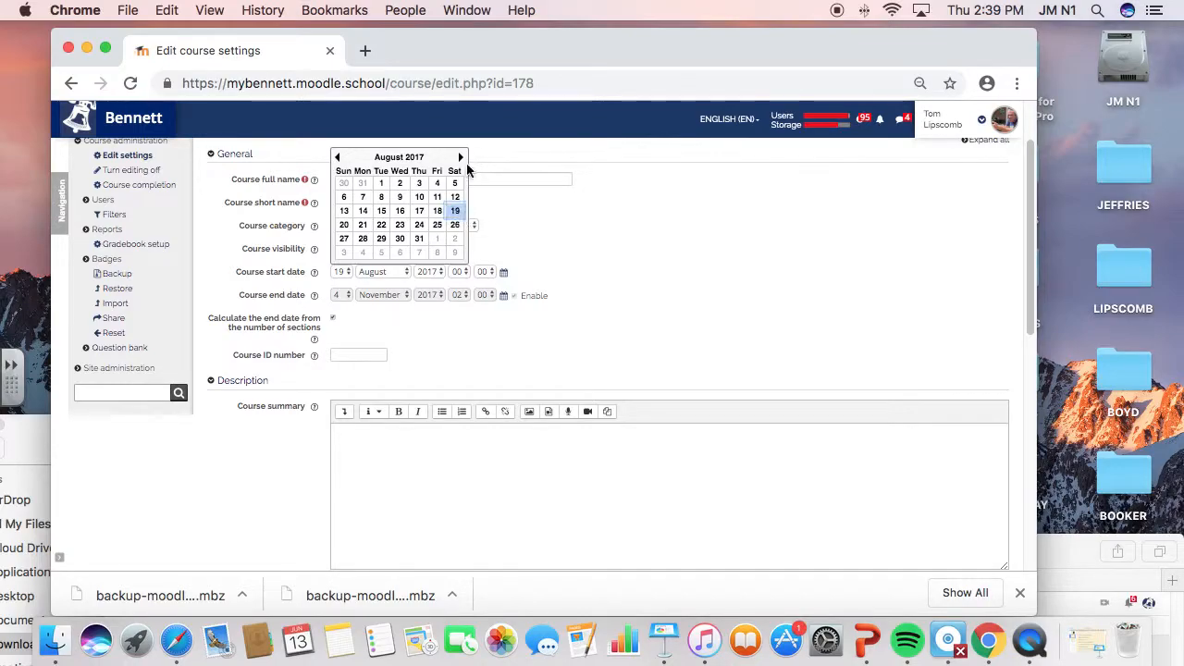
left_click(496, 211)
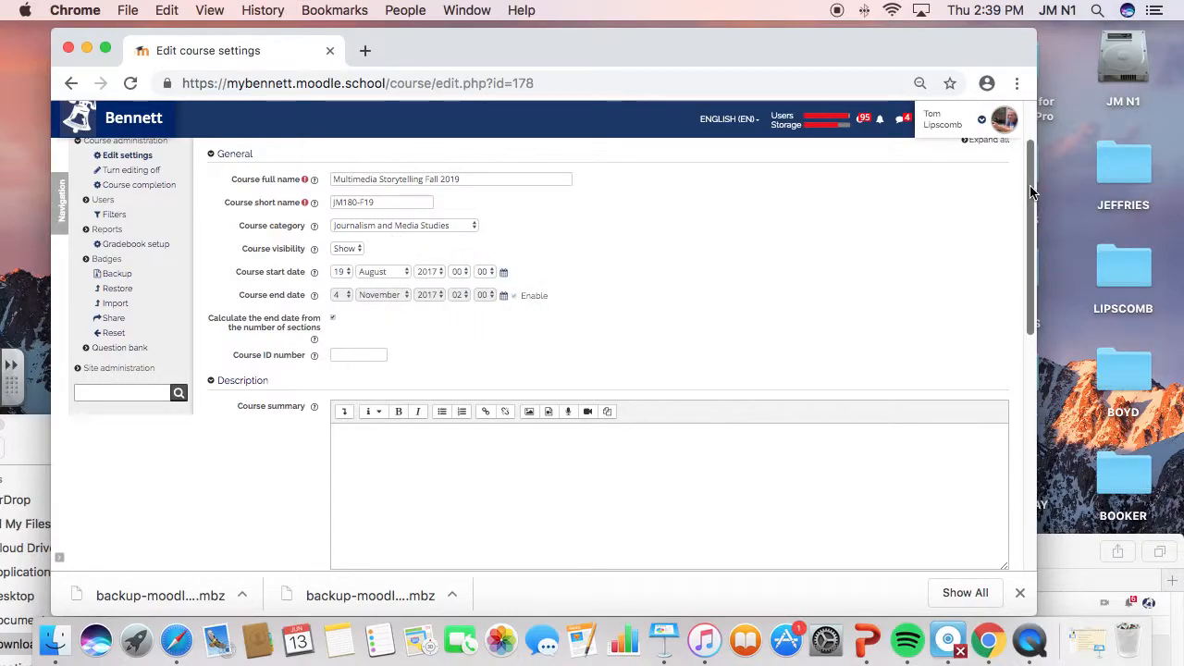
left_click_drag(1031, 192, 1045, 285)
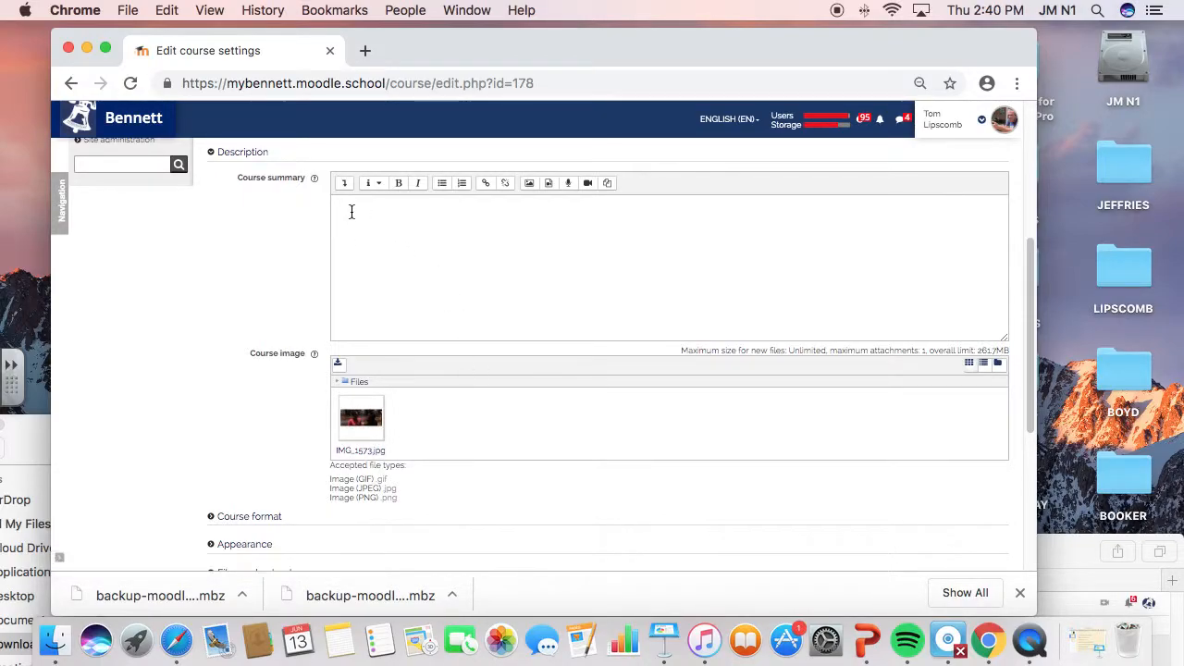
left_click_drag(1031, 273, 1029, 407)
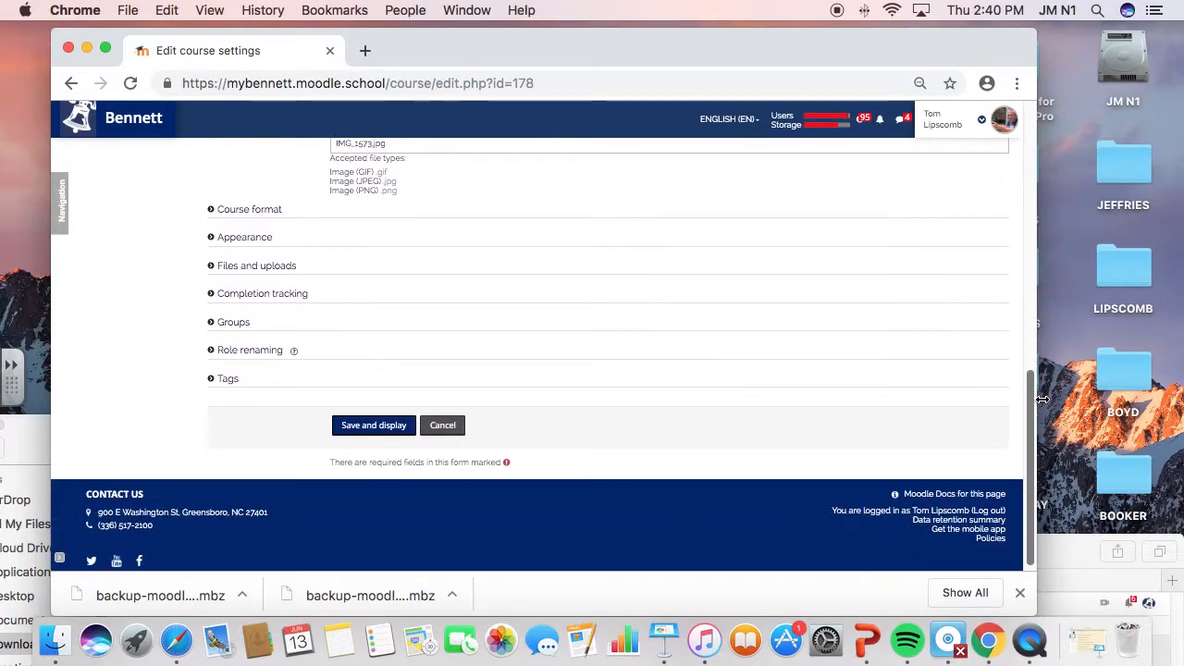
left_click(399, 428)
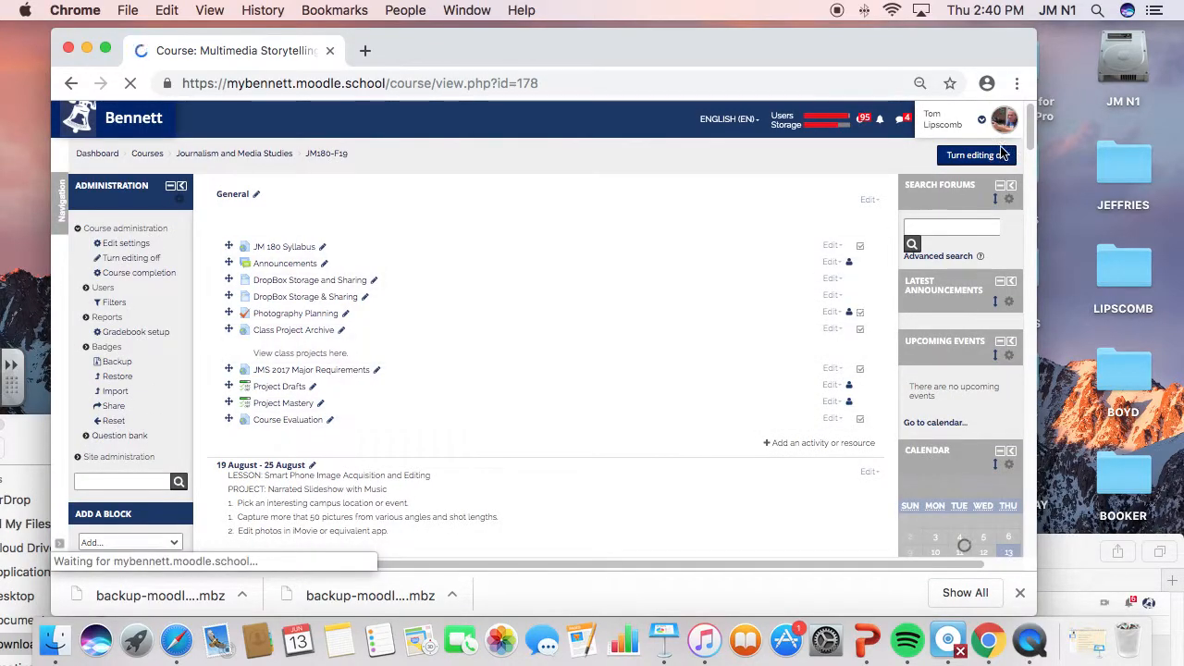
Open the Journalism and Media Studies category and look through its course list for the Fall 2019 and Fall 2018 Multimedia Storytelling courses.
left_click(262, 155)
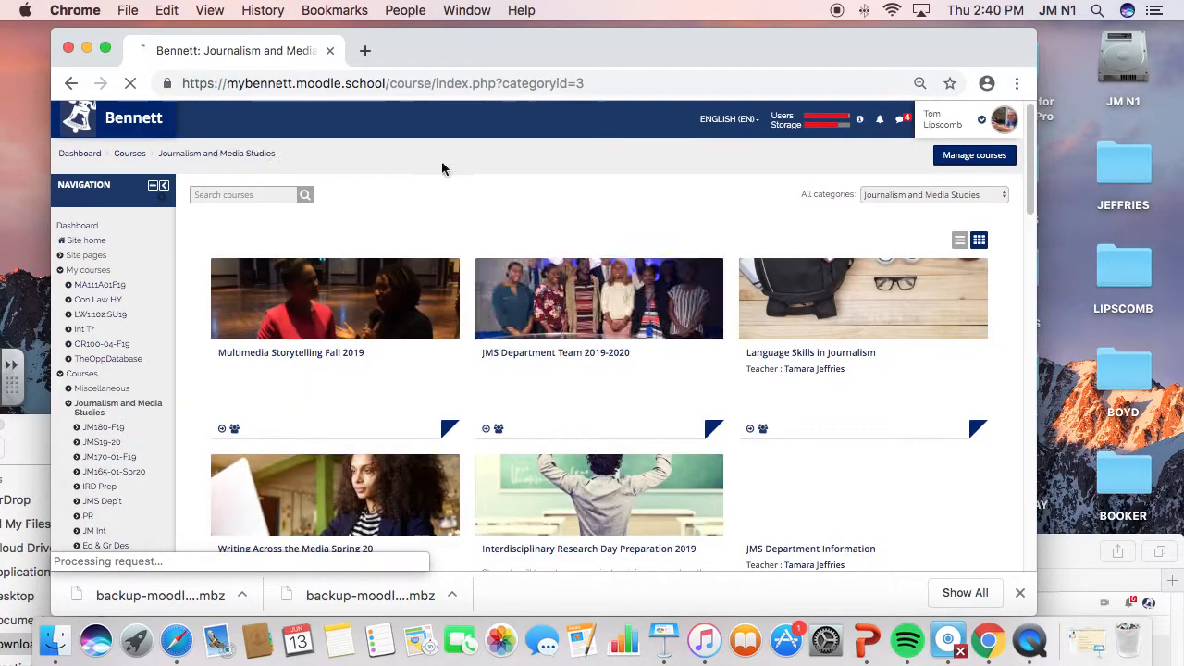
left_click(1003, 120)
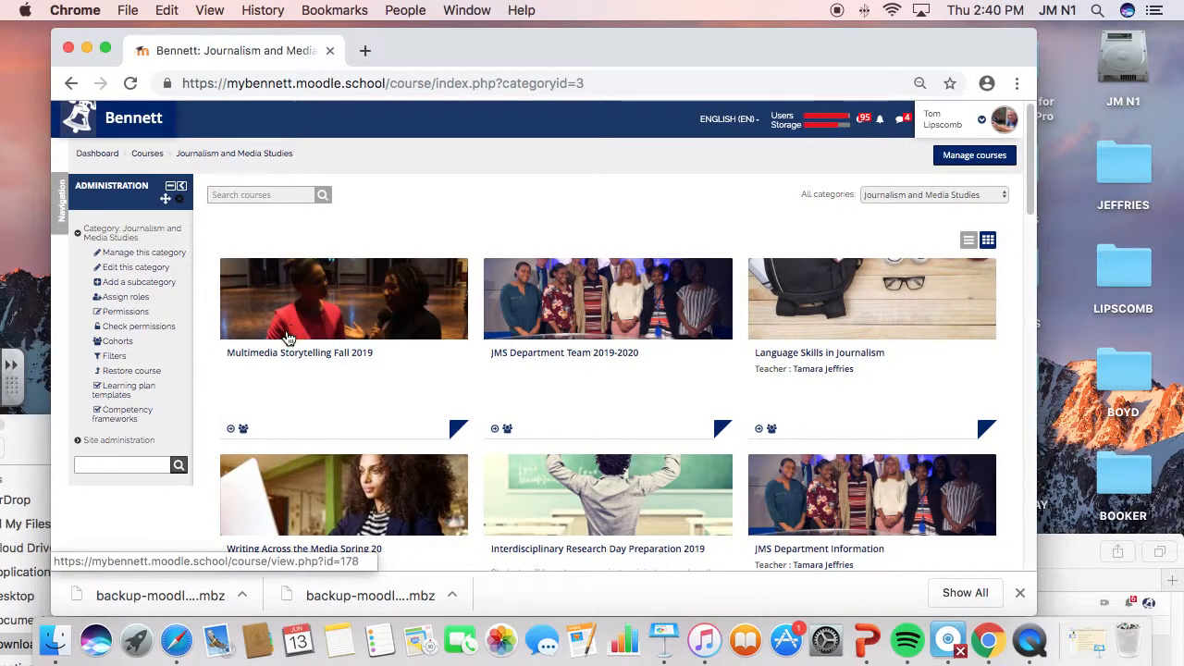
left_click_drag(1029, 199, 1028, 479)
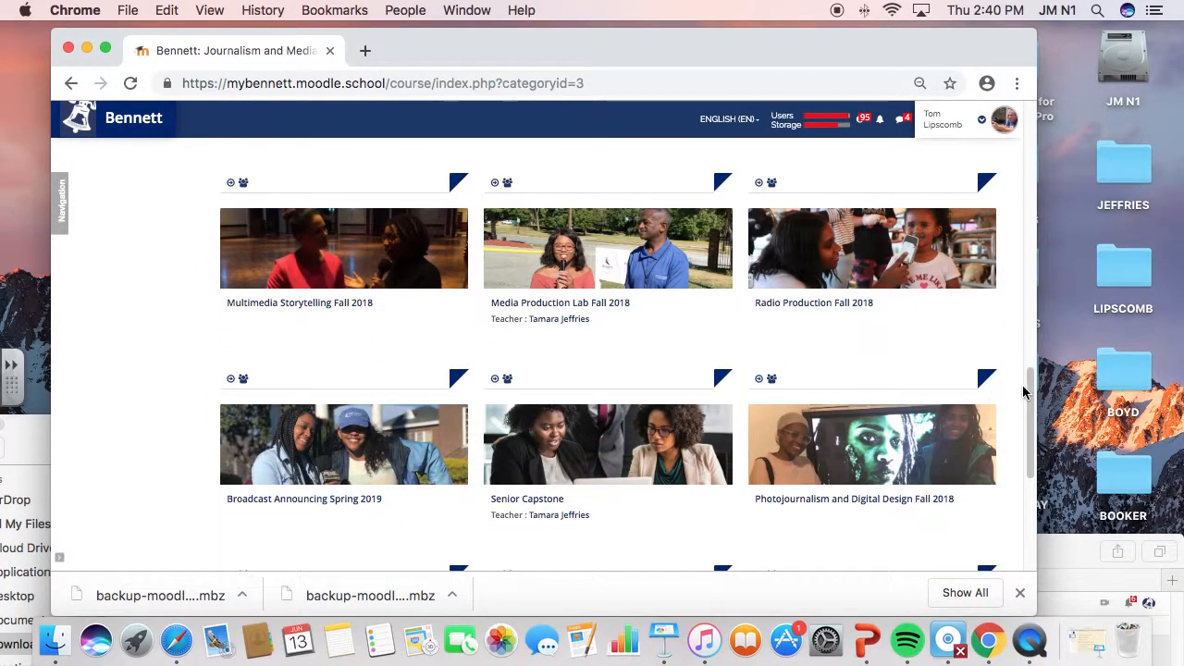
left_click_drag(1030, 396, 1023, 96)
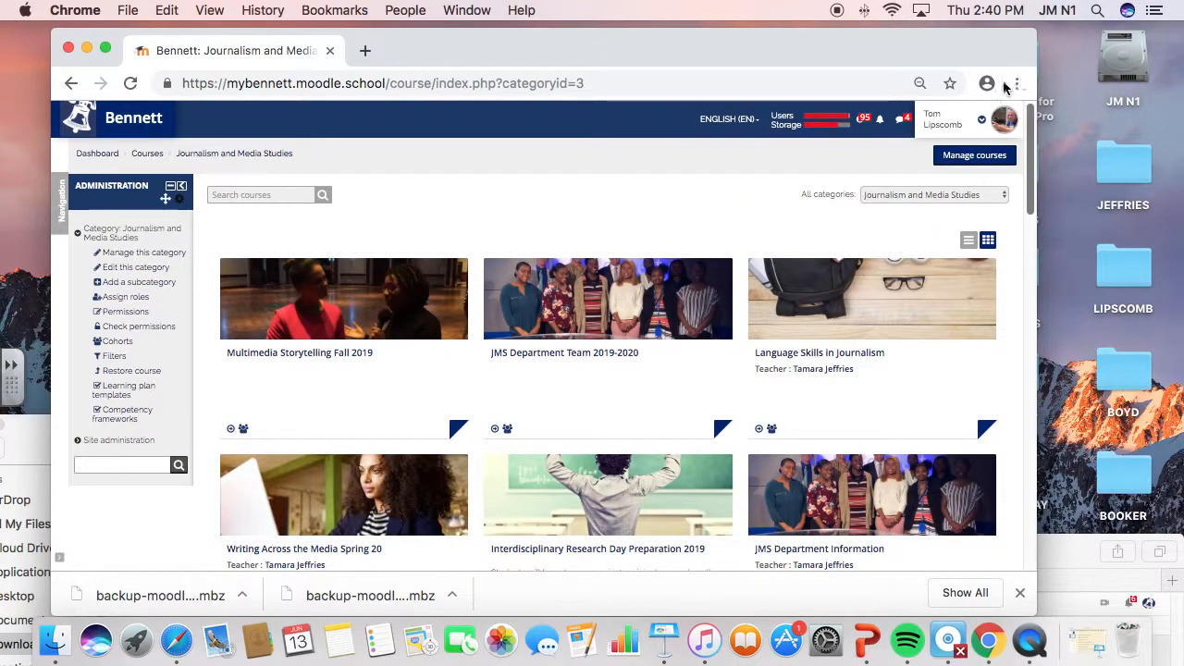